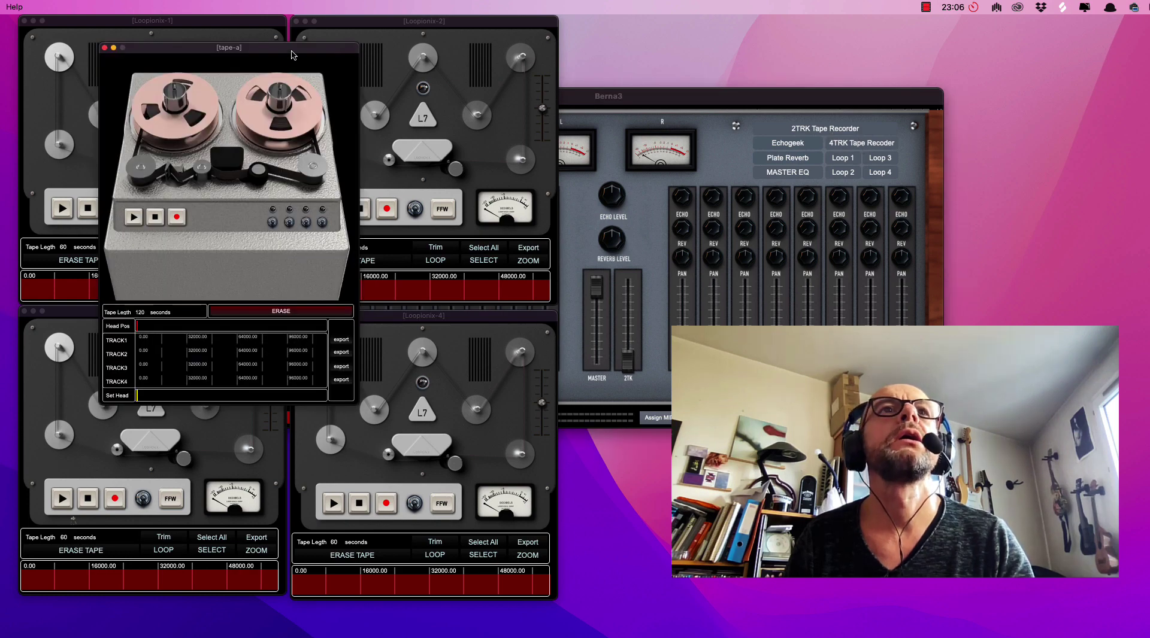
Step: Move the tape-a recorder clear of the Loopionix windows, reposition the Berna3 mixer, and save the preset to the Desktop as "Berna3_Tape composition"
drag(293, 57, 889, 47)
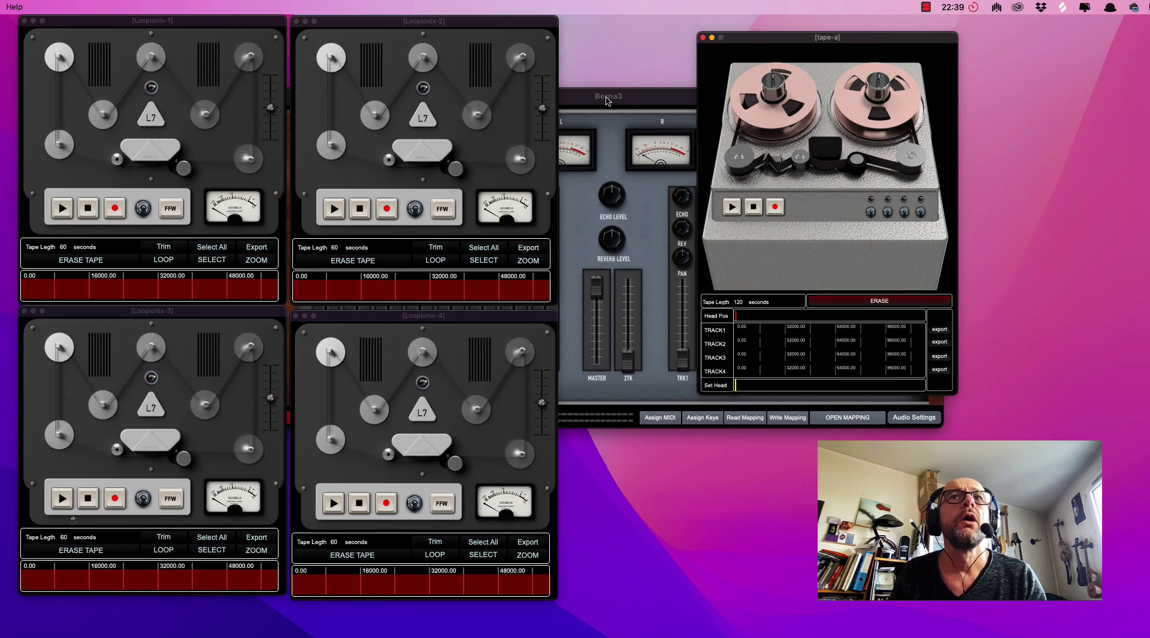
click(612, 99)
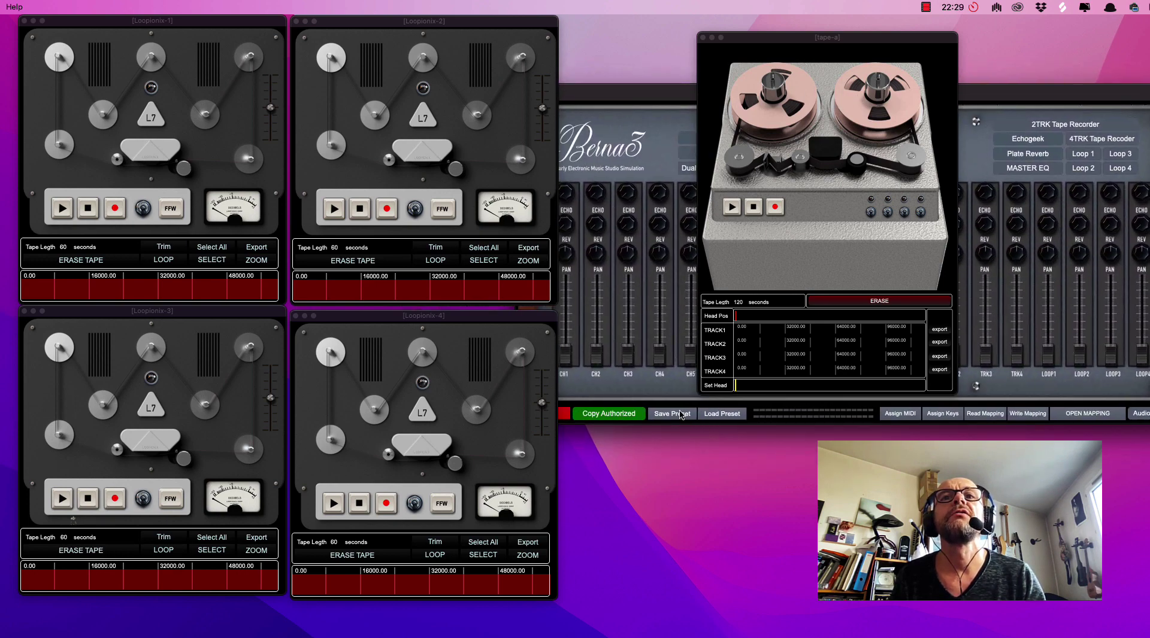
click(672, 414)
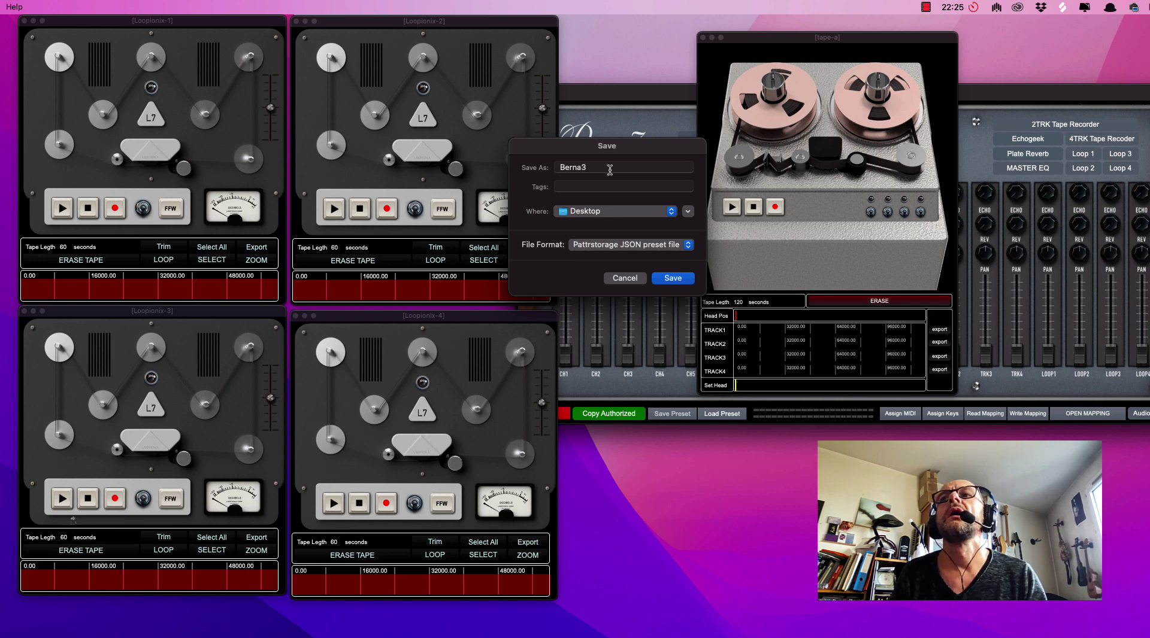
click(610, 170)
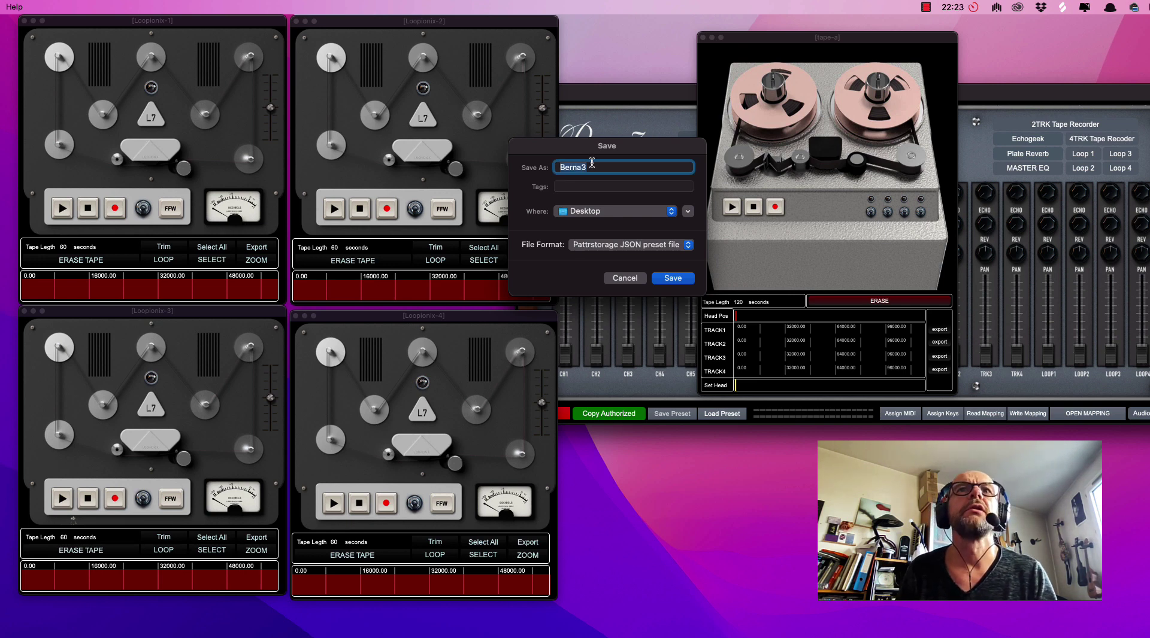
click(597, 165)
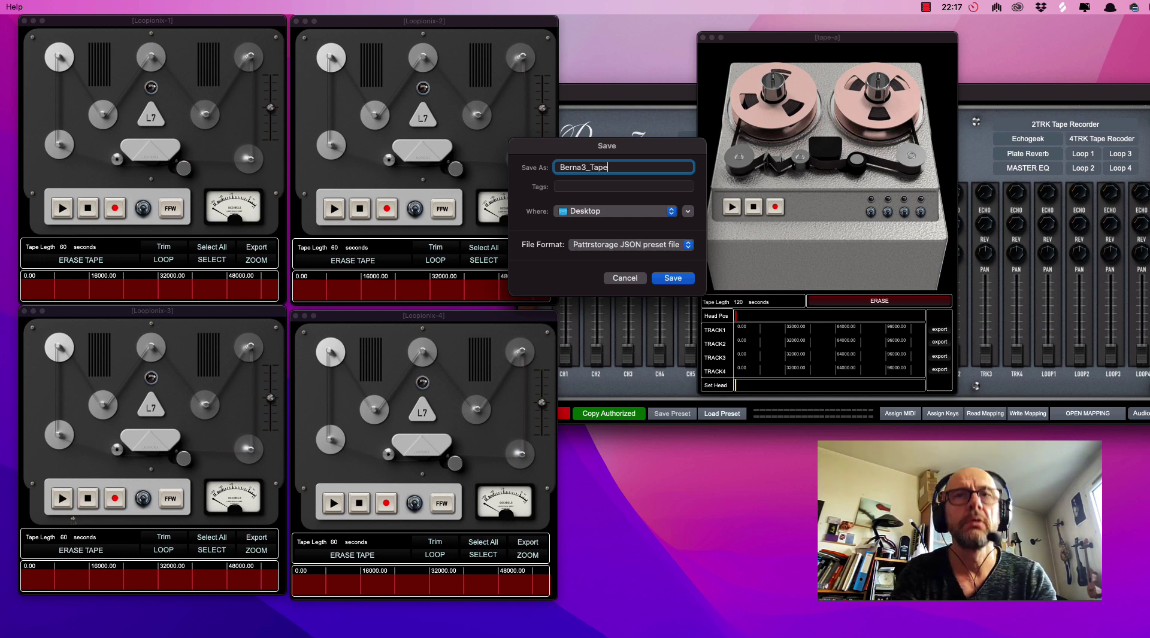
text(_Tape co)
text(mpo)
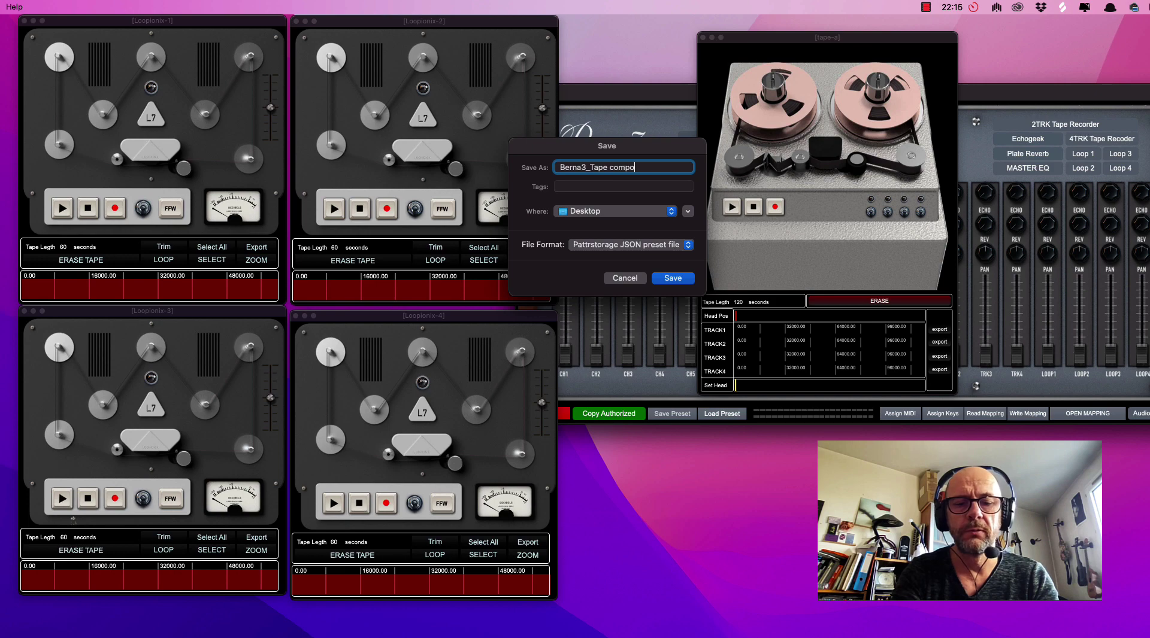
text(si)
text(tion)
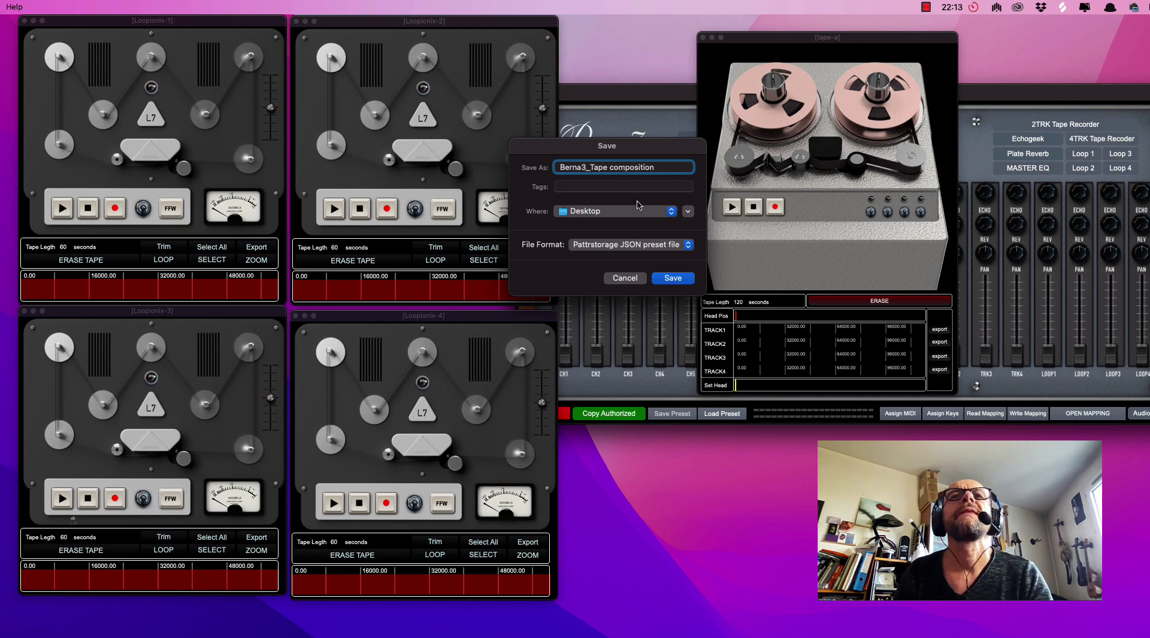
click(677, 281)
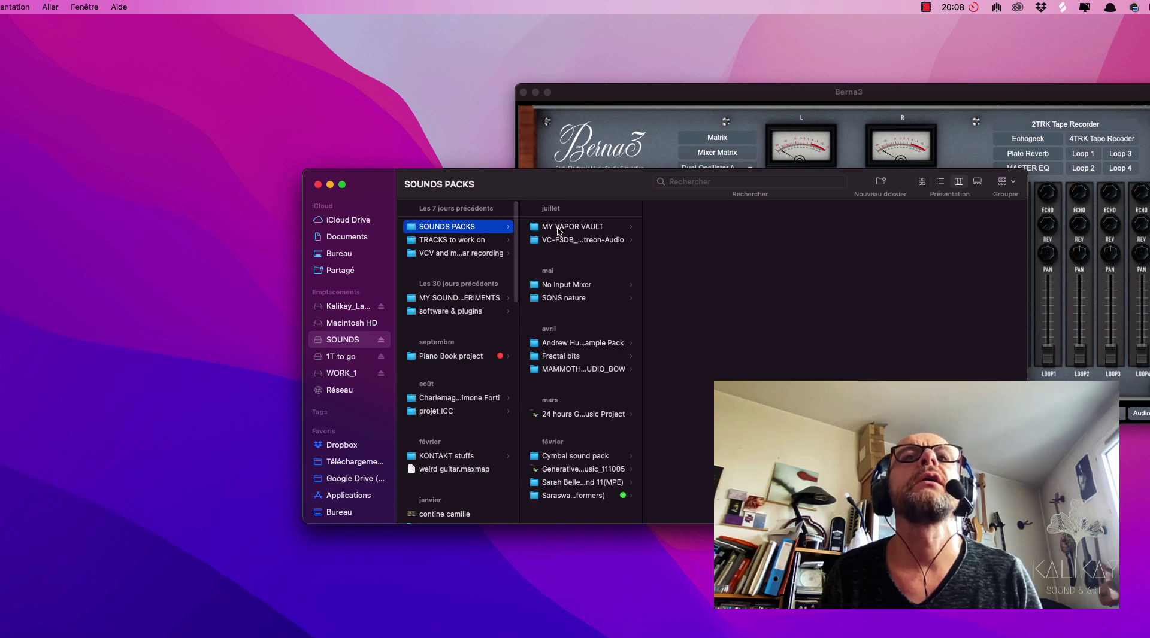
Step: Preview the WAV of the 18 year old girl's catatonic schizophrenia interview in the MY VAPOR VAULT folder, skipping to about 0:45
click(559, 231)
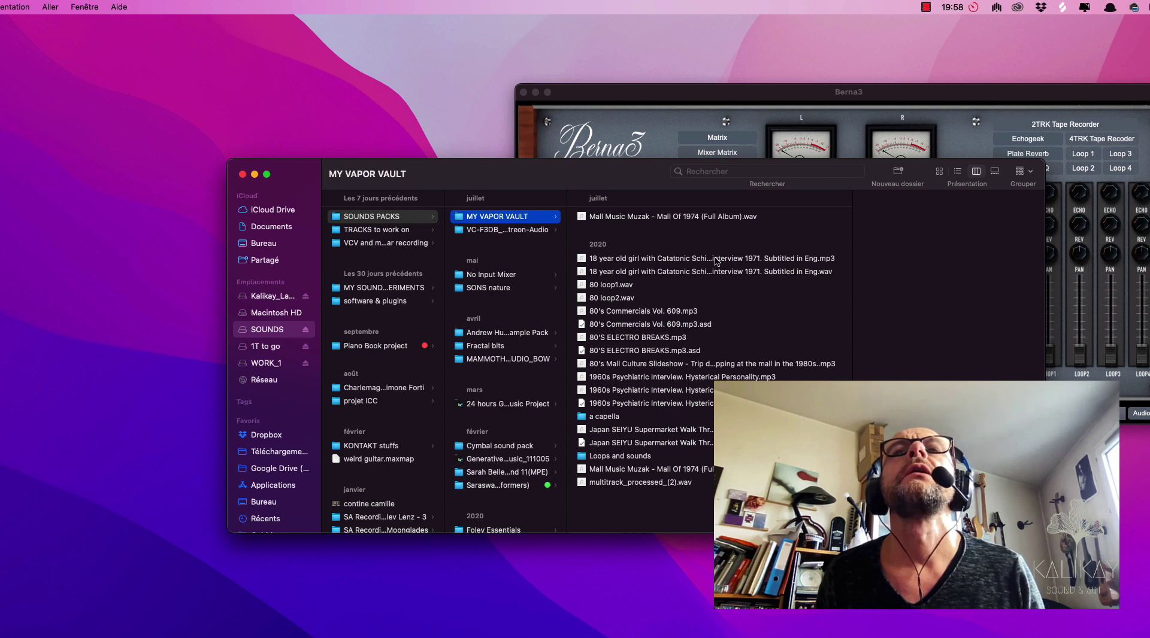
click(667, 273)
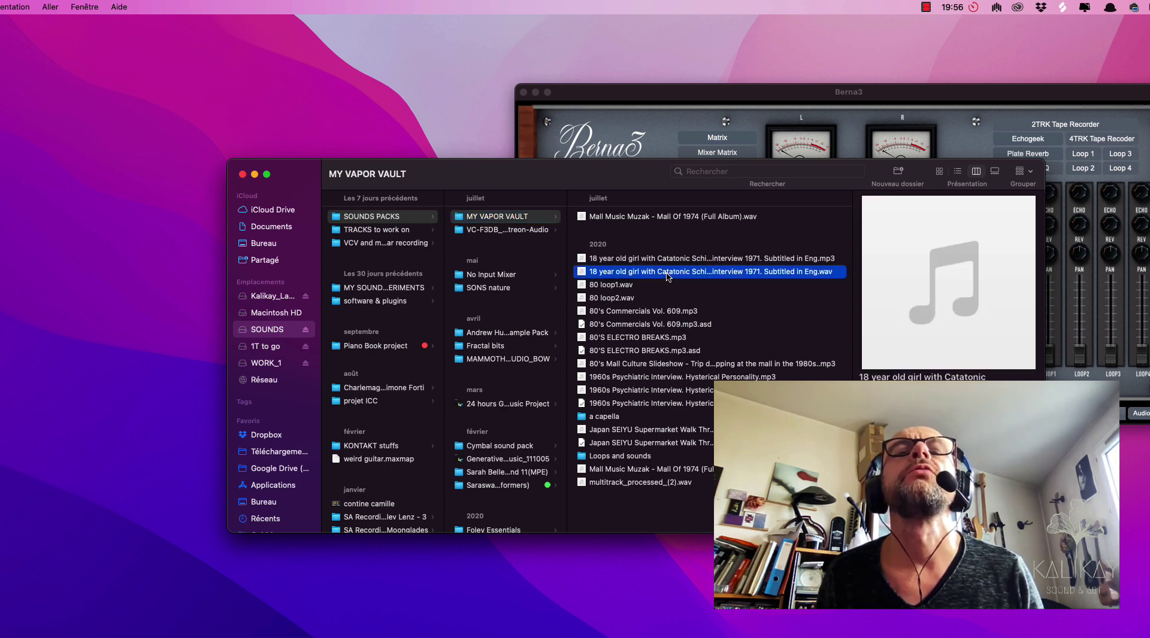
key(space)
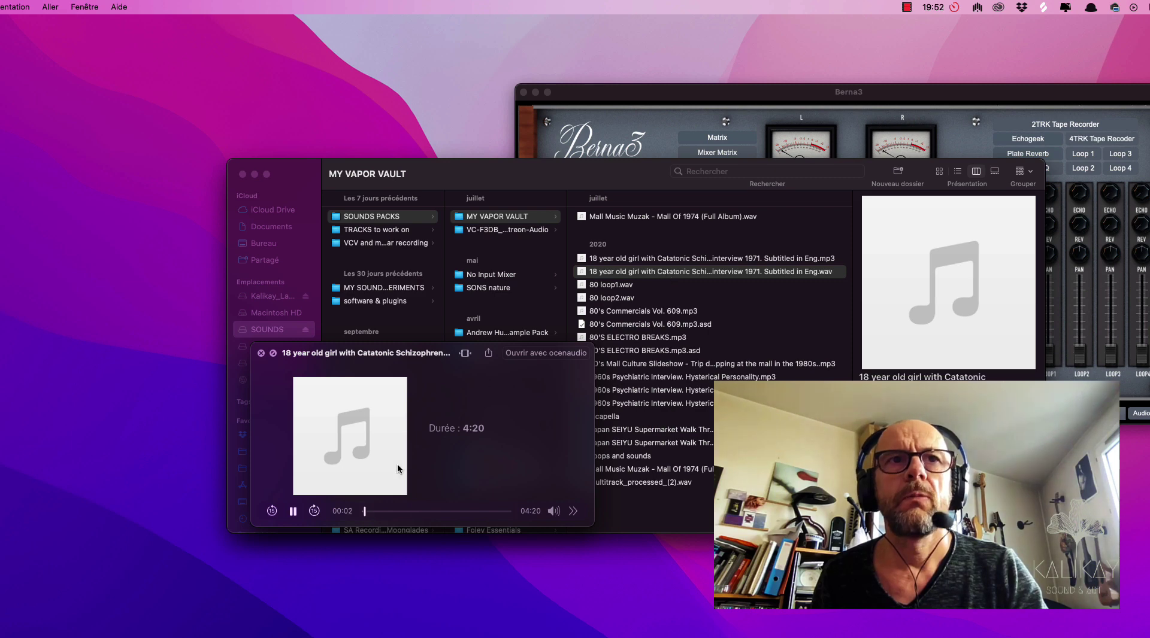
click(386, 512)
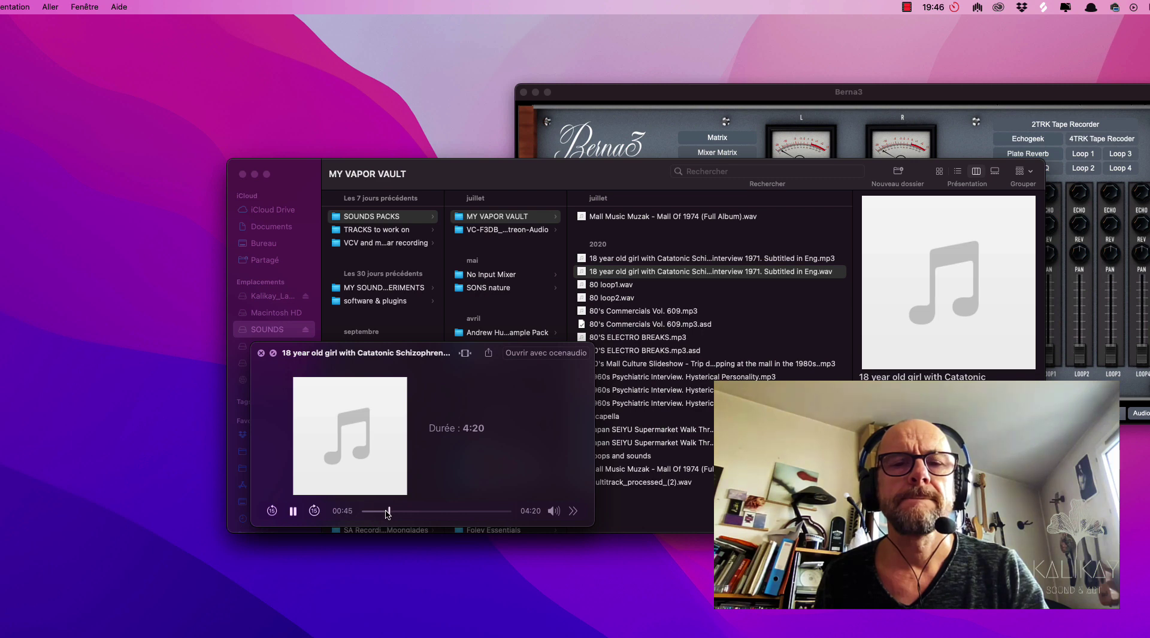
key(space)
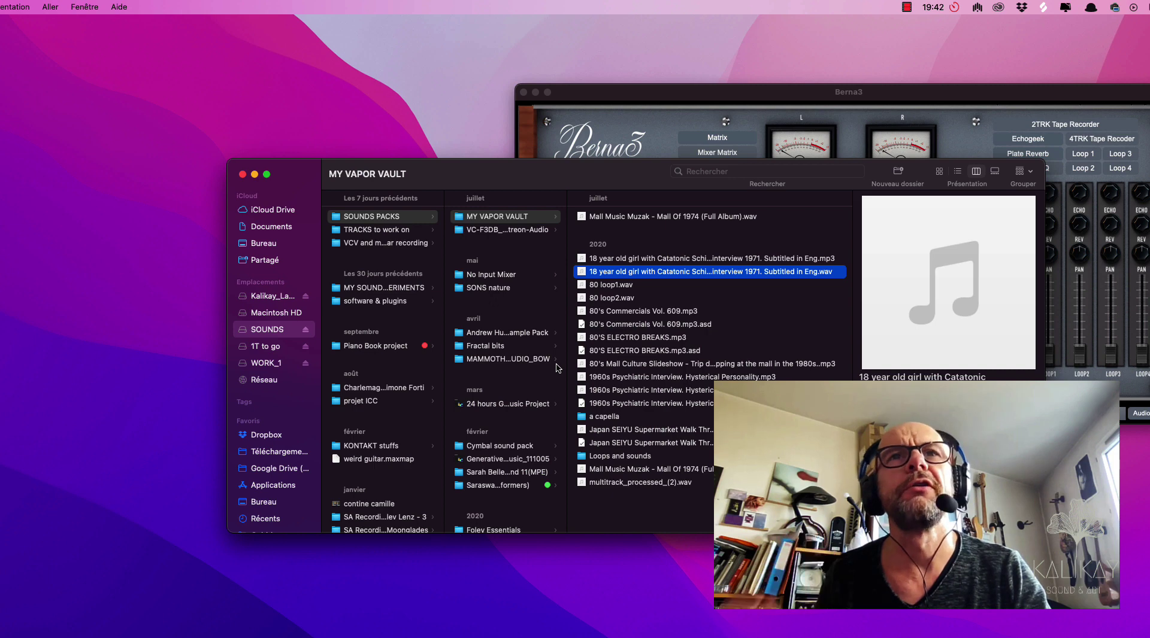
Step: Shrink the file browser window beside the mixer and preview "1960s Psychiatric Interview. Hysterical Personality.wav", skipping to about one minute in
drag(522, 180, 312, 43)
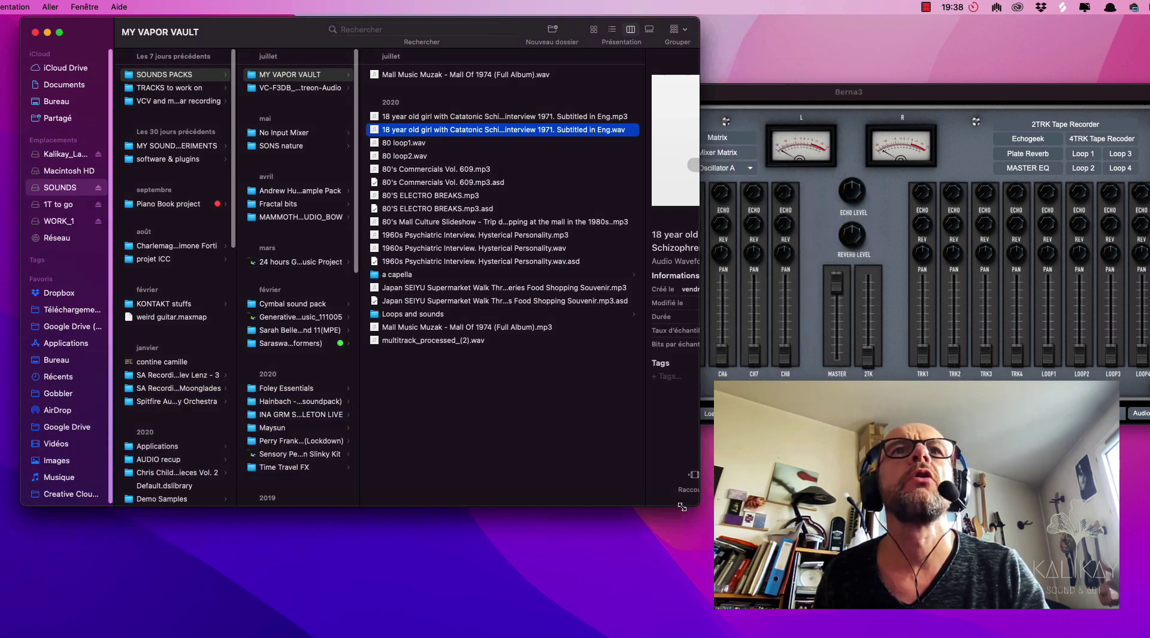
drag(693, 525, 508, 484)
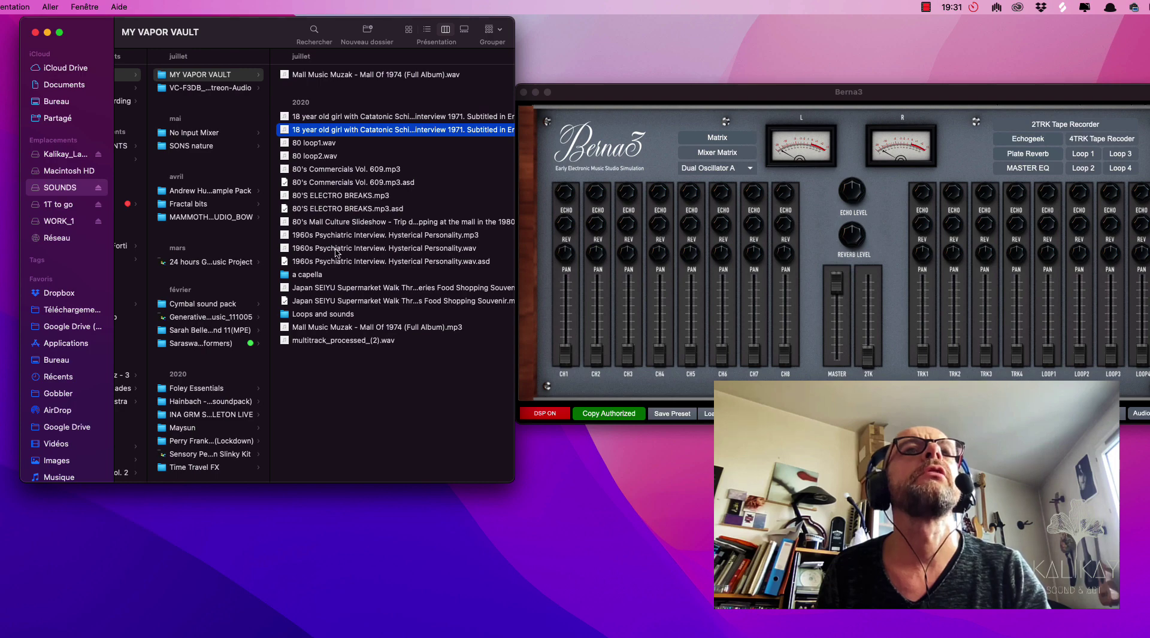
click(337, 249)
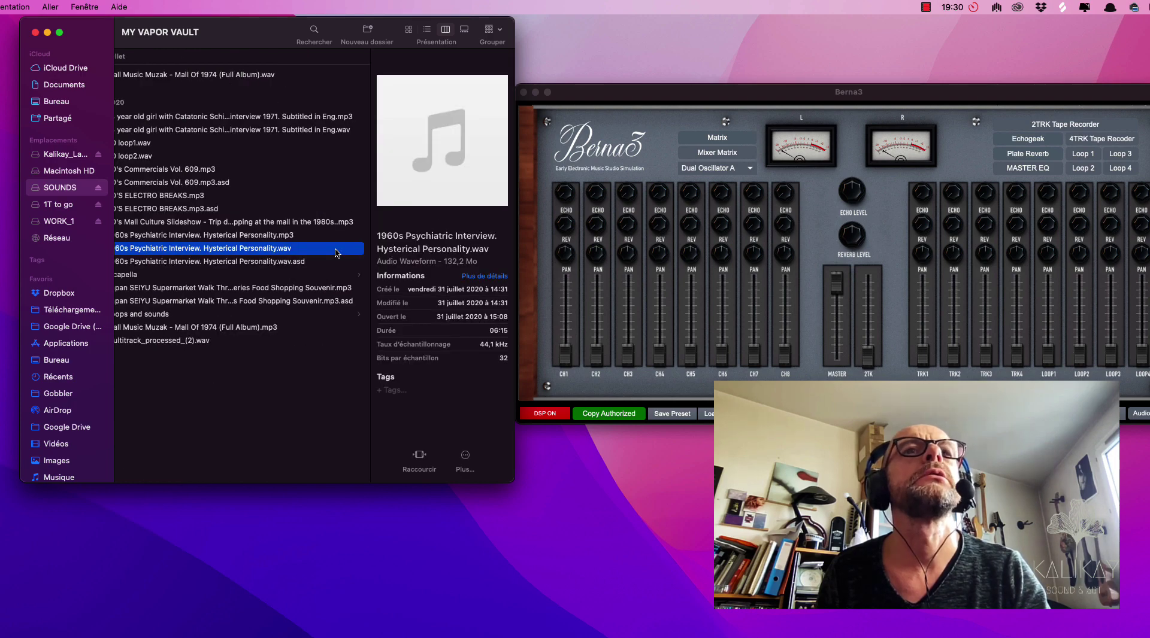
key(space)
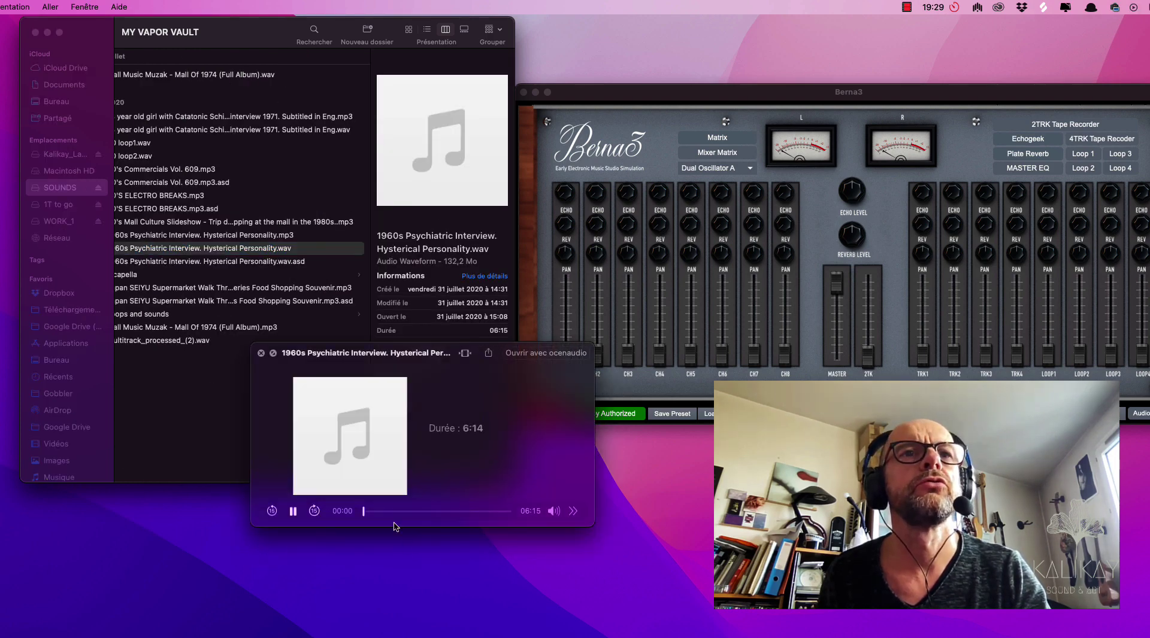
click(386, 512)
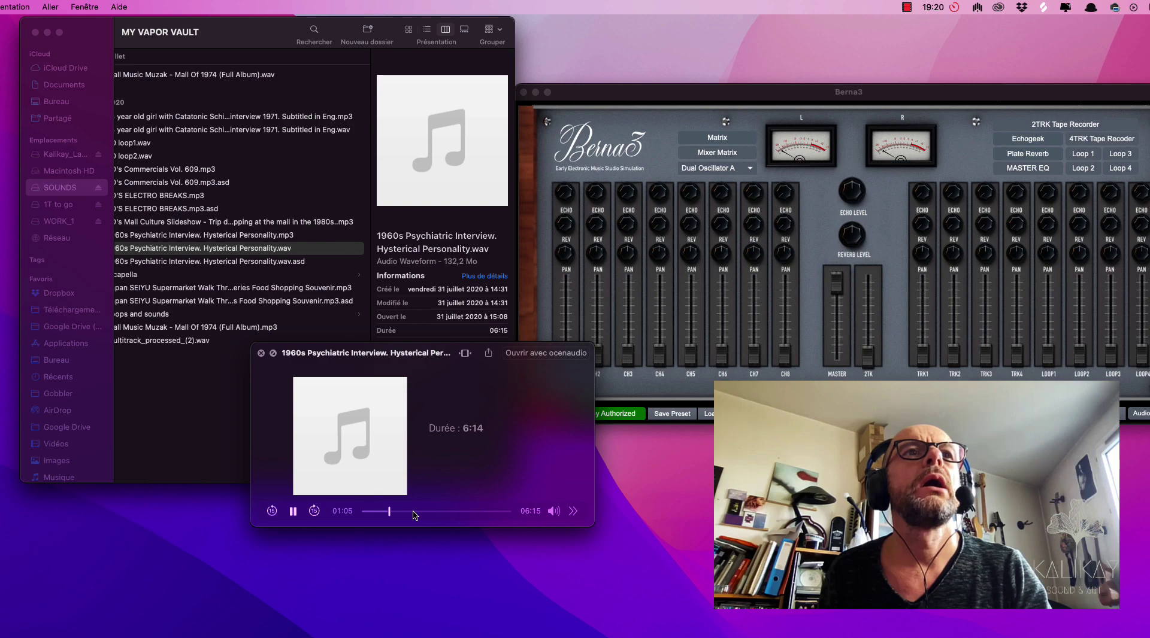
key(space)
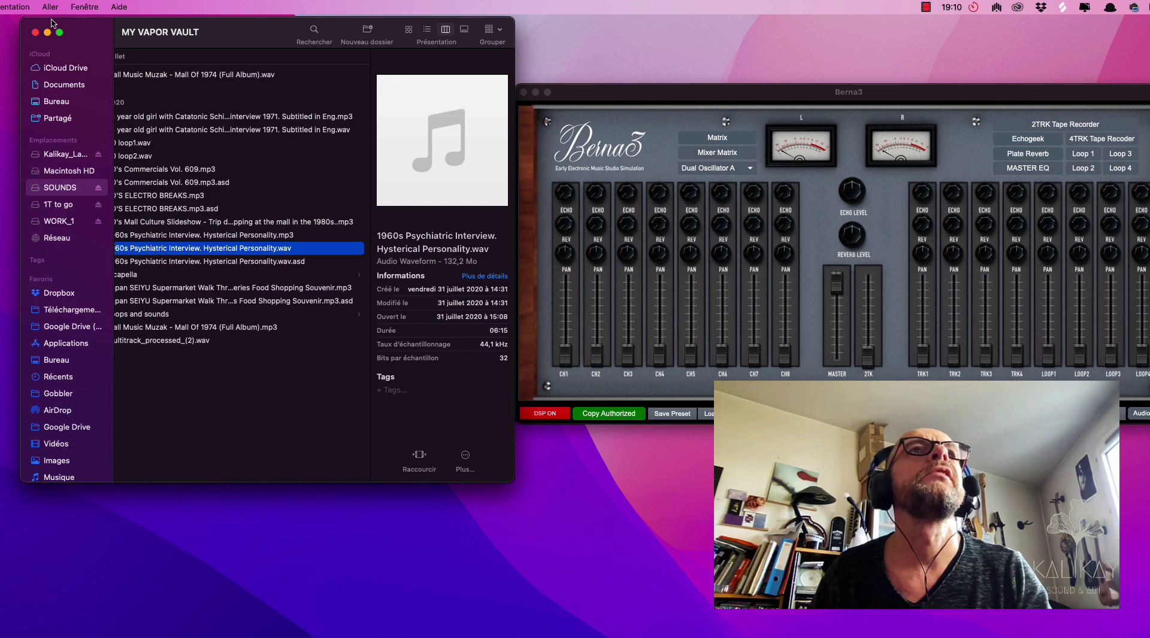
Step: Park the file browser at the screen edge and load the 18 year old girl interview WAV onto TRACK1 of the tape-a recorder
drag(22, 24, 251, 80)
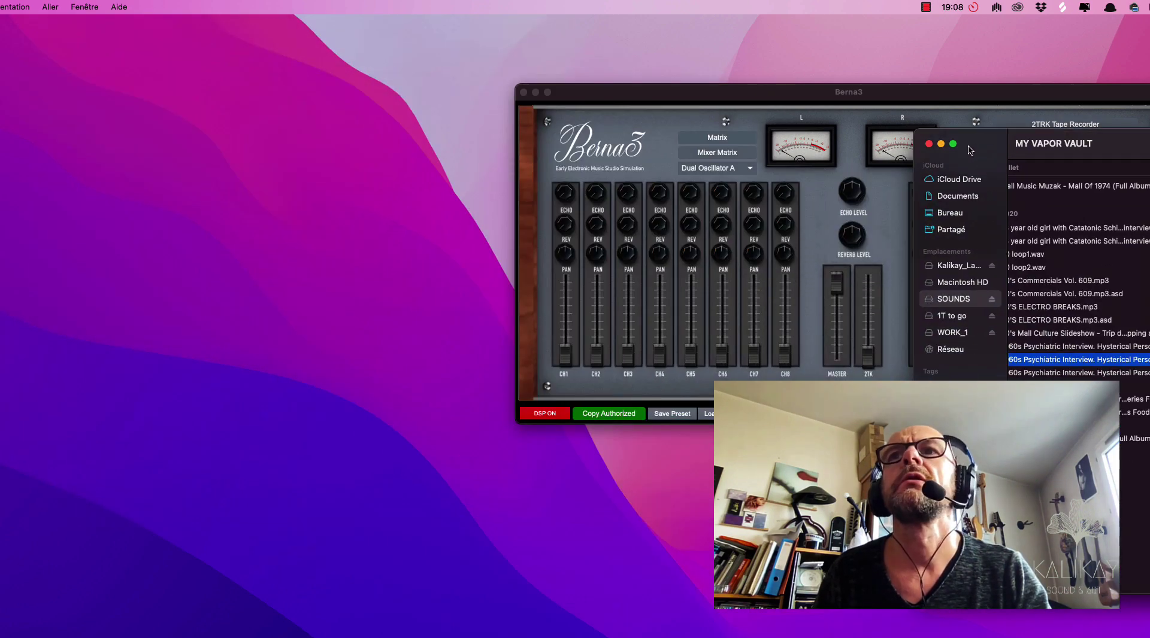
drag(958, 216, 1107, 141)
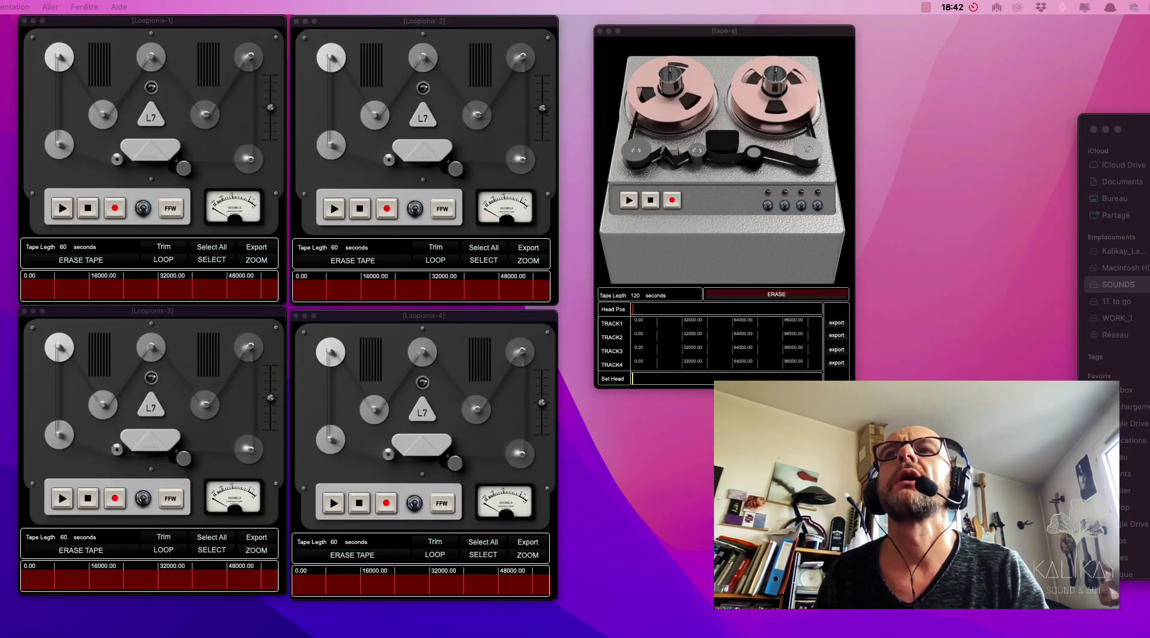
drag(1108, 252, 610, 327)
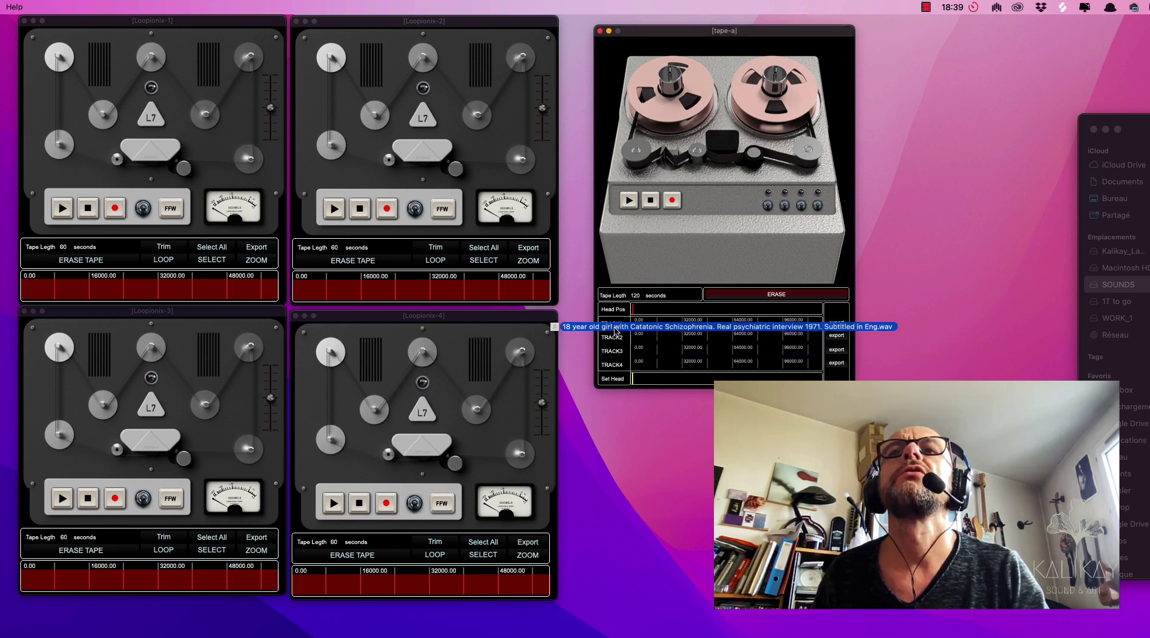
drag(610, 327, 619, 327)
drag(618, 327, 643, 325)
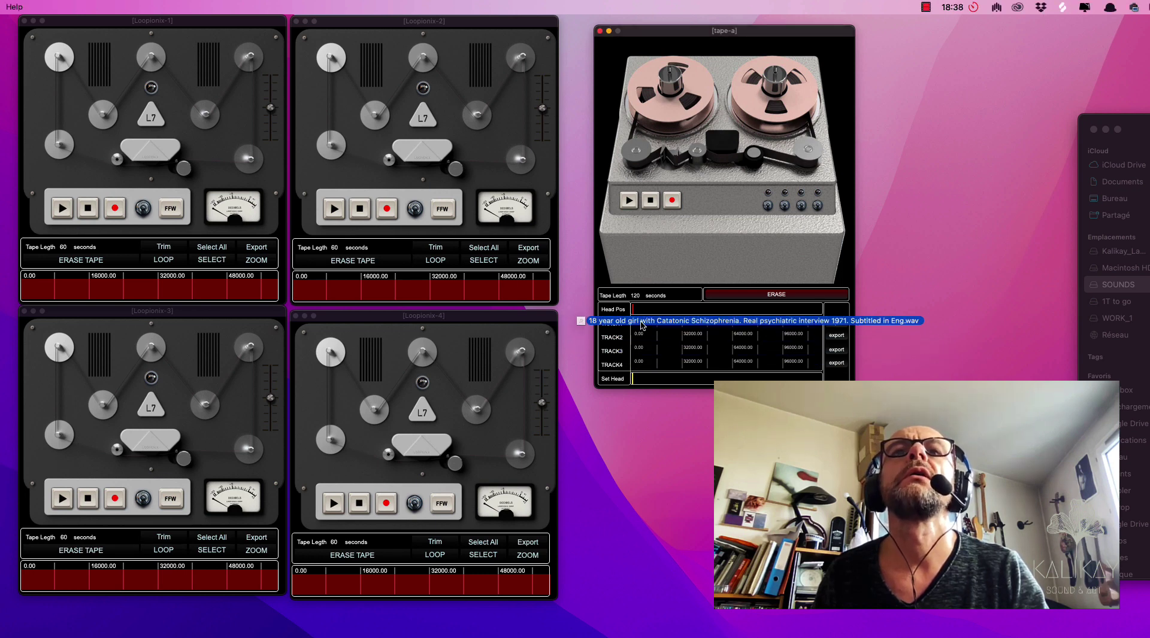
drag(641, 325, 641, 325)
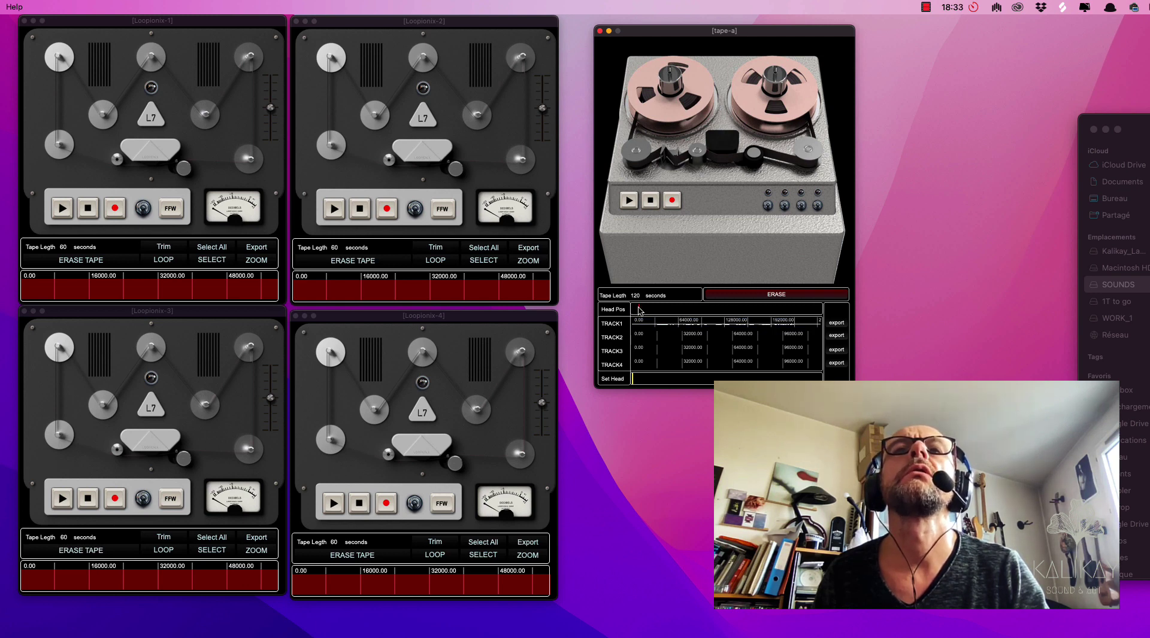
Step: Move the tape-a head position slightly forward and load the 1960s Psychiatric Interview WAV onto TRACK2
click(660, 310)
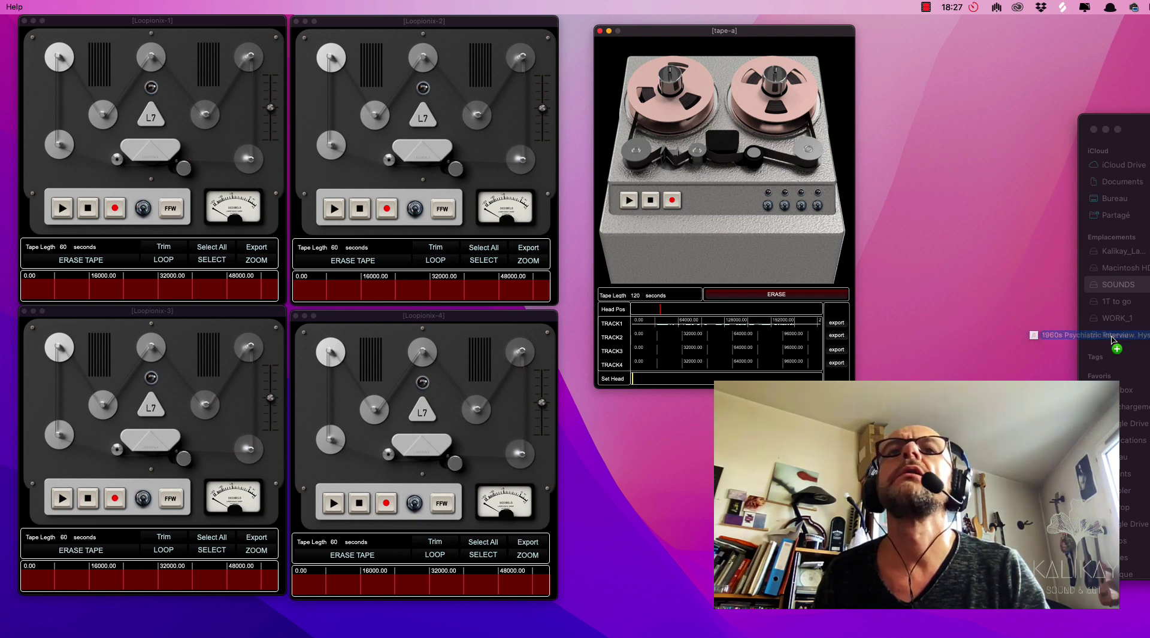
drag(1032, 335, 646, 342)
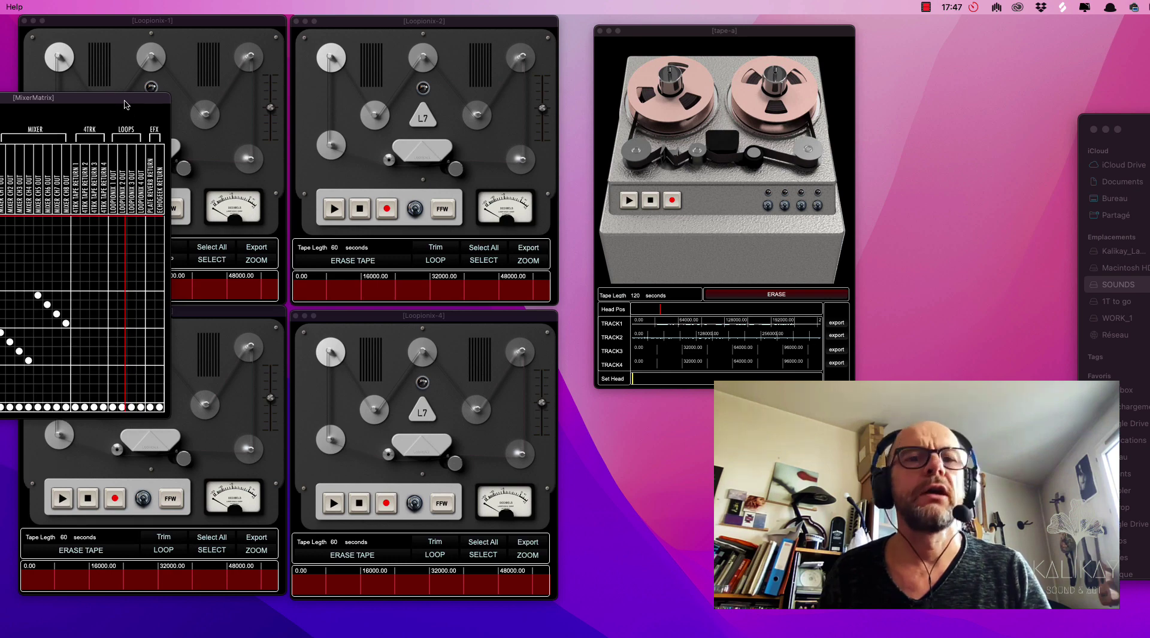
Step: Bring the MixerMatrix window fully into view and examine the routing of the Loopionix and 4TRK tape inputs
drag(126, 105, 705, 107)
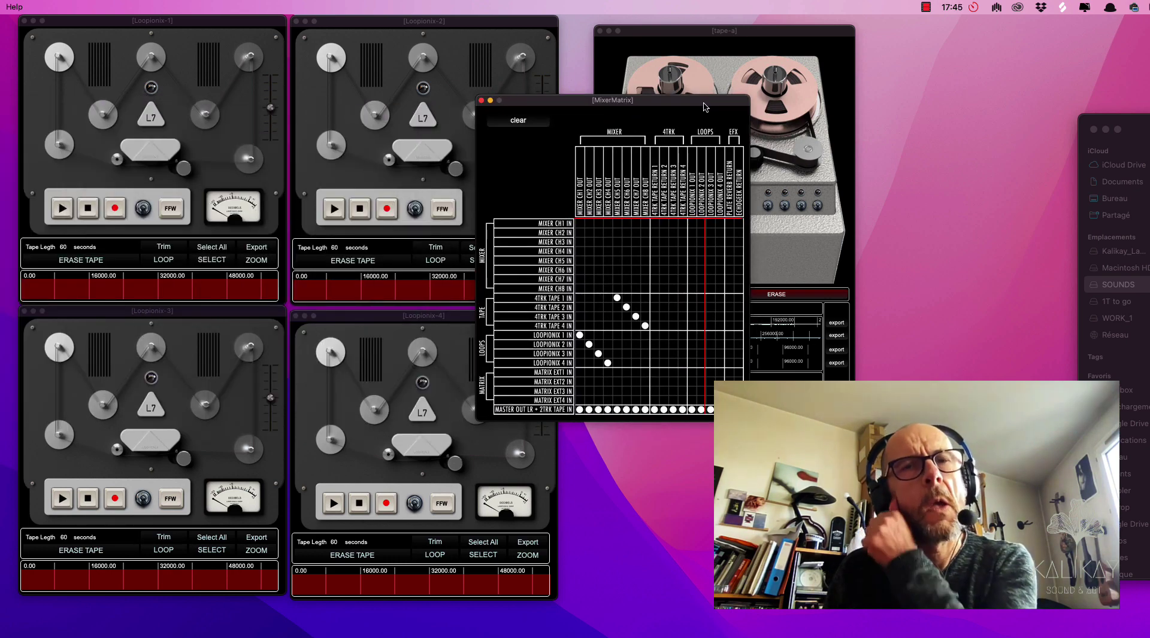
drag(705, 106, 674, 82)
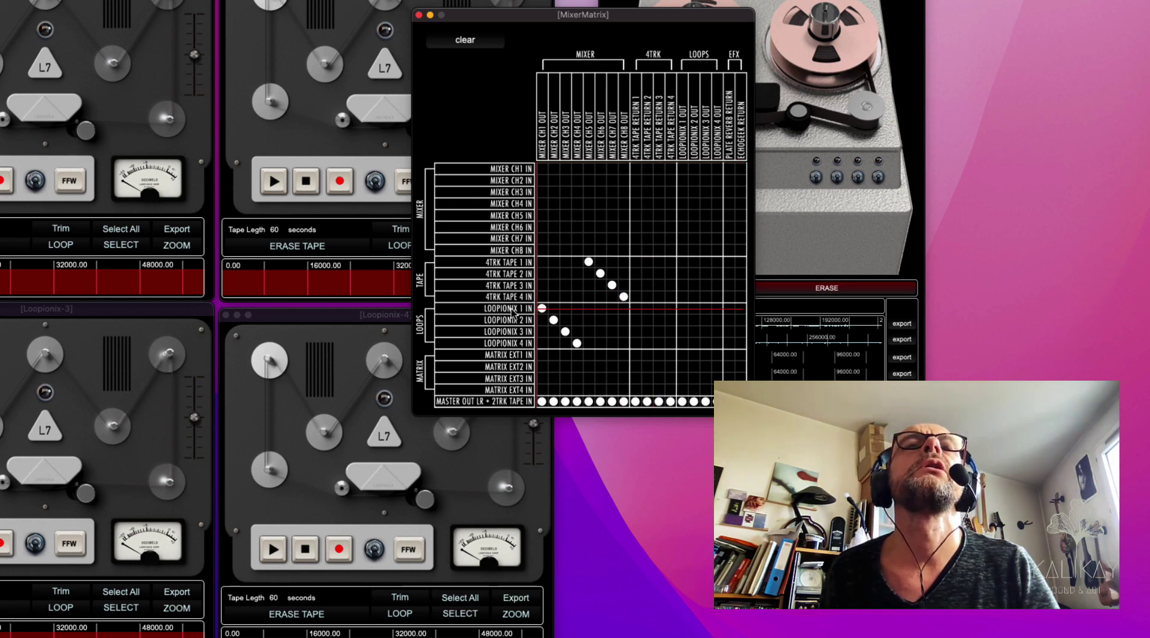
click(542, 308)
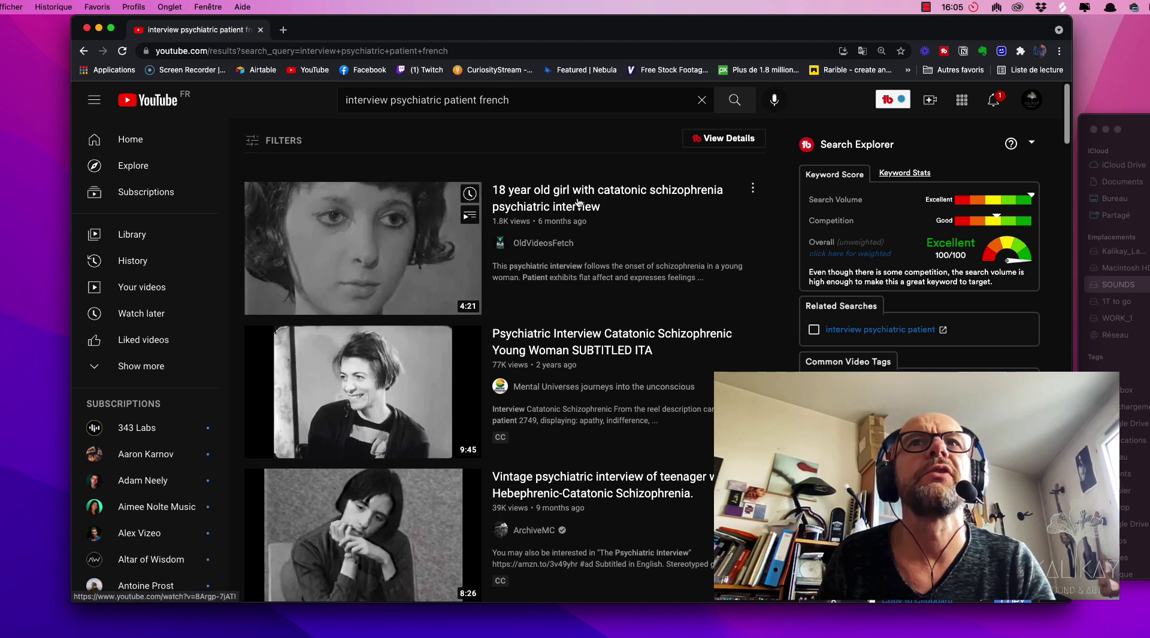
Step: Open the YouTube video "Psychiatric Interview Catatonic Schizophrenic Young Woman SUBTITLED ITA" and skip through it to find the spoken interview
mouse_move(416, 396)
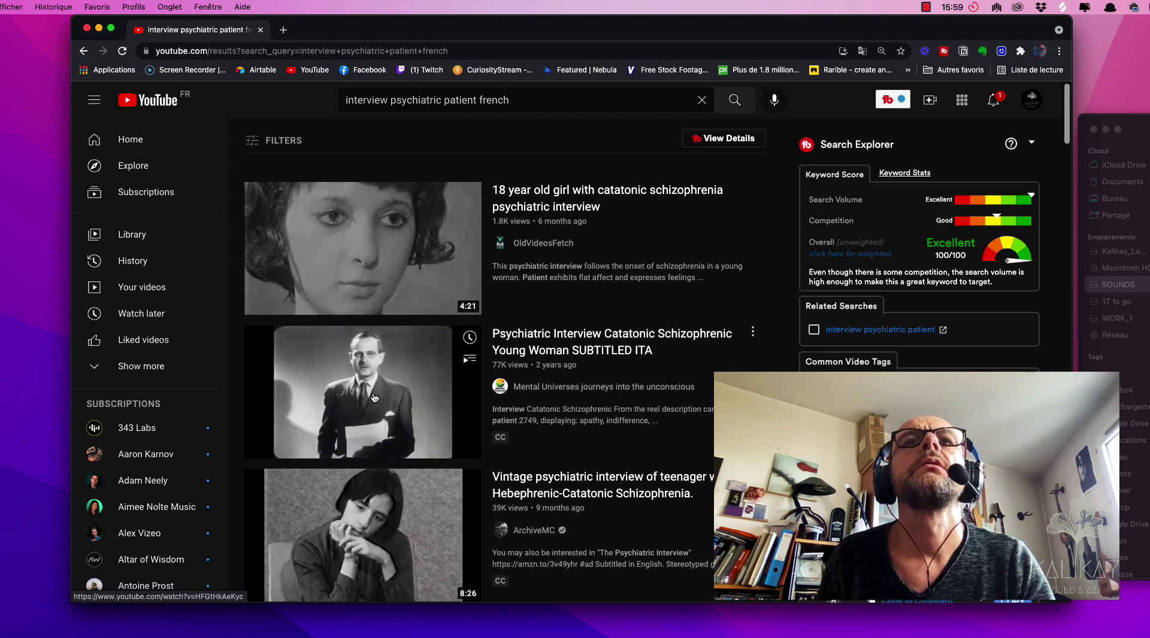
click(374, 398)
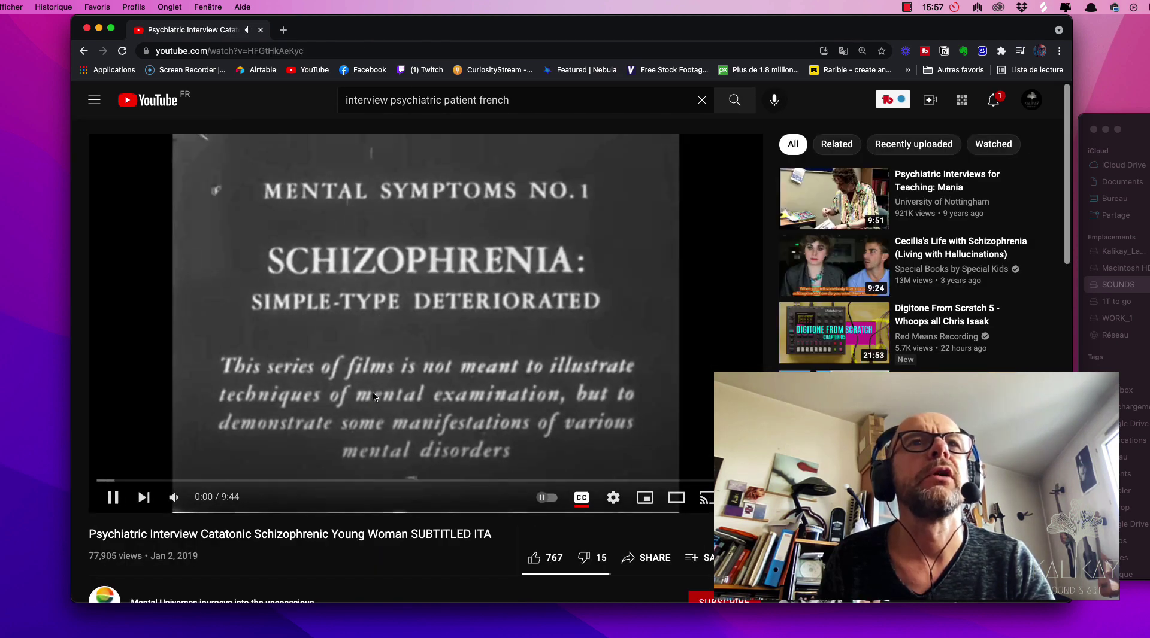
click(118, 481)
click(148, 481)
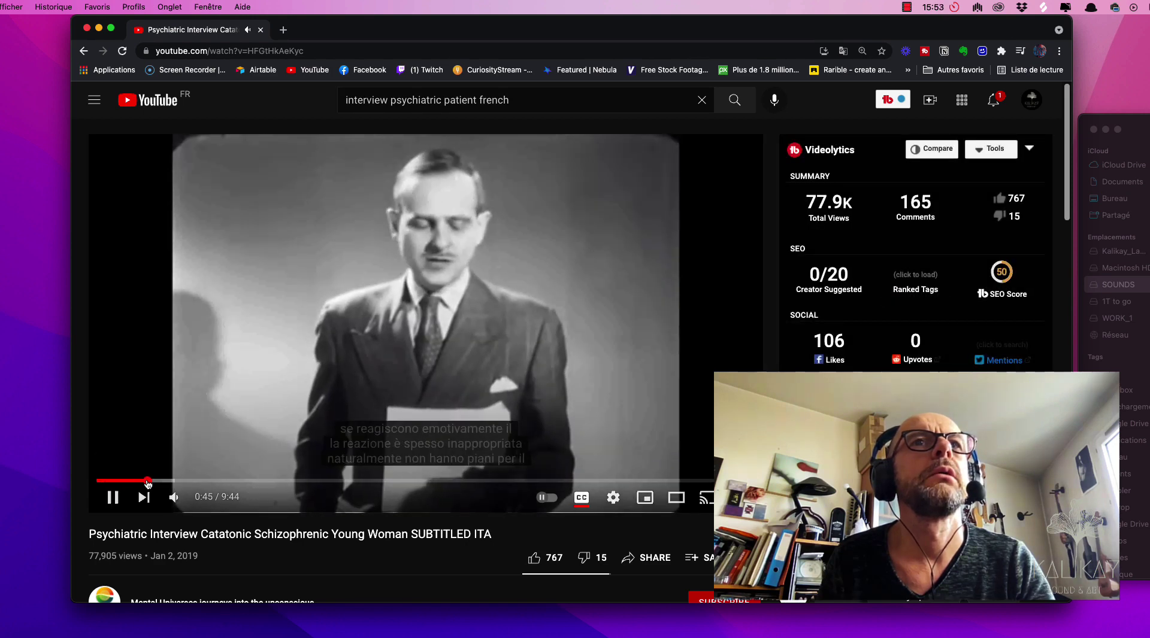
click(203, 481)
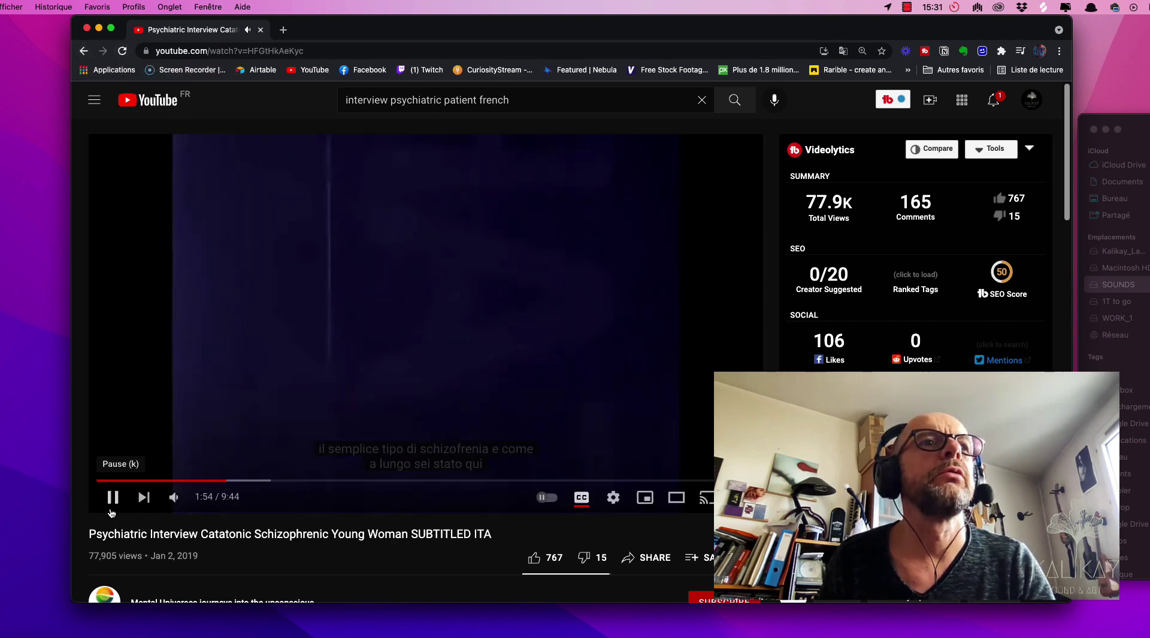
Step: Pause the YouTube interview, save its video link in a quick note, resume playback and close the note
click(113, 498)
click(329, 51)
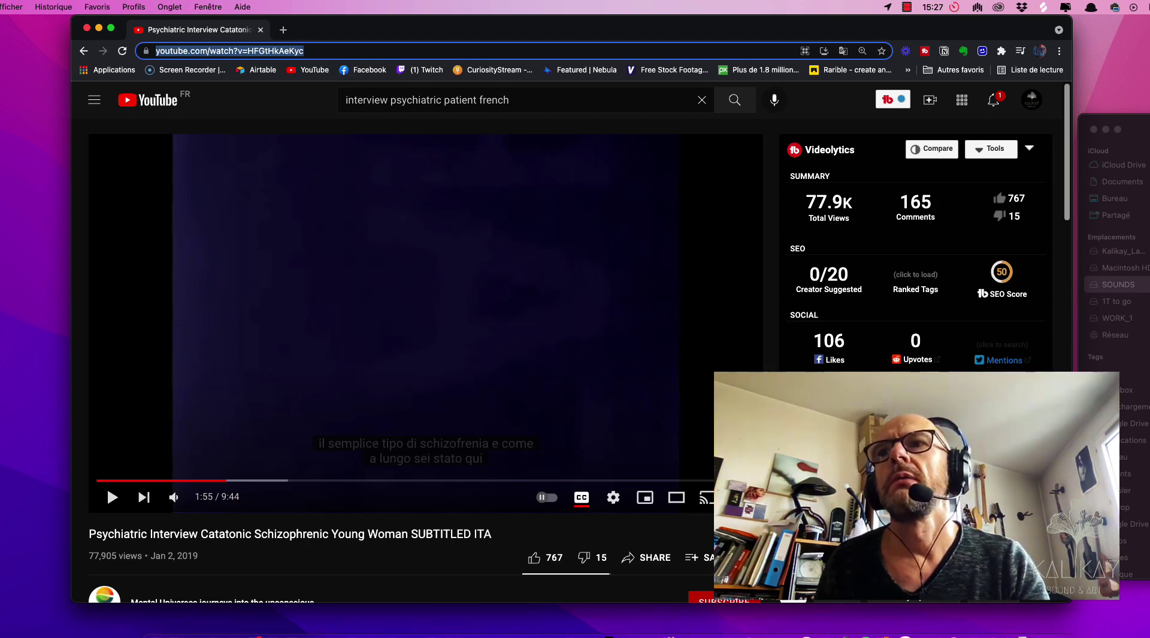
mouse_move(574, 637)
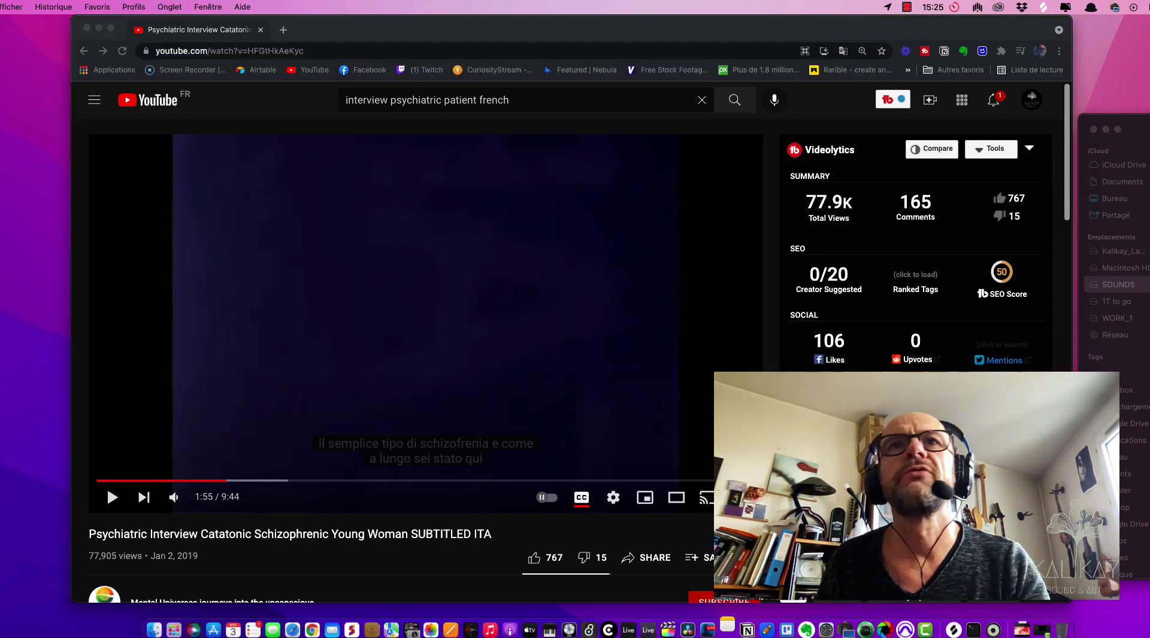
key(fn+q)
click(282, 369)
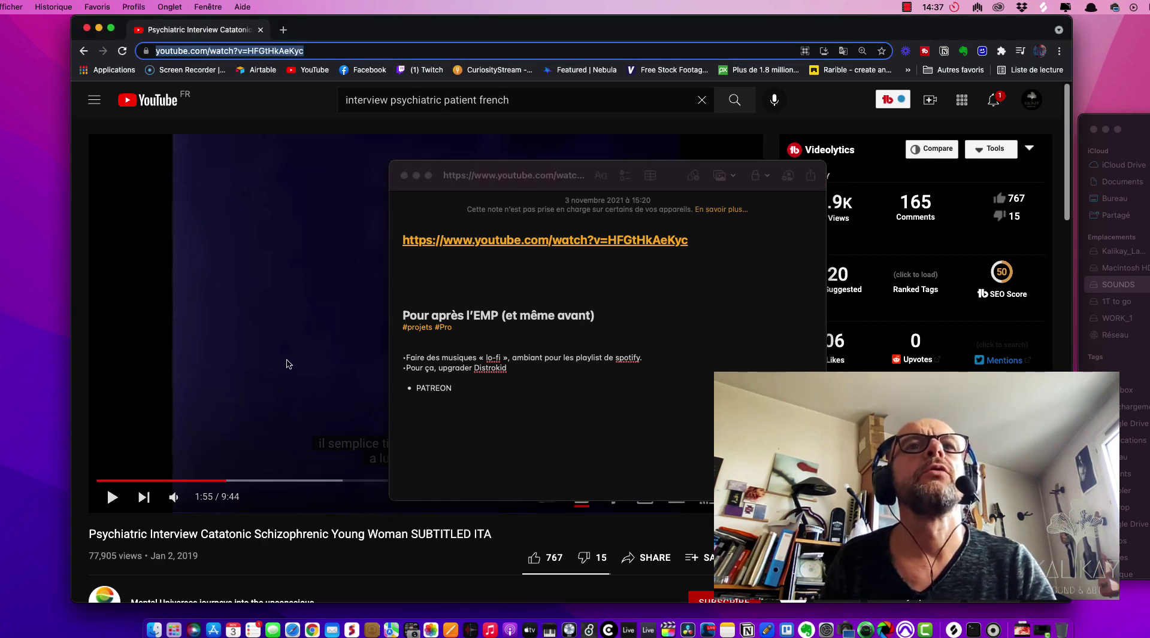
click(285, 365)
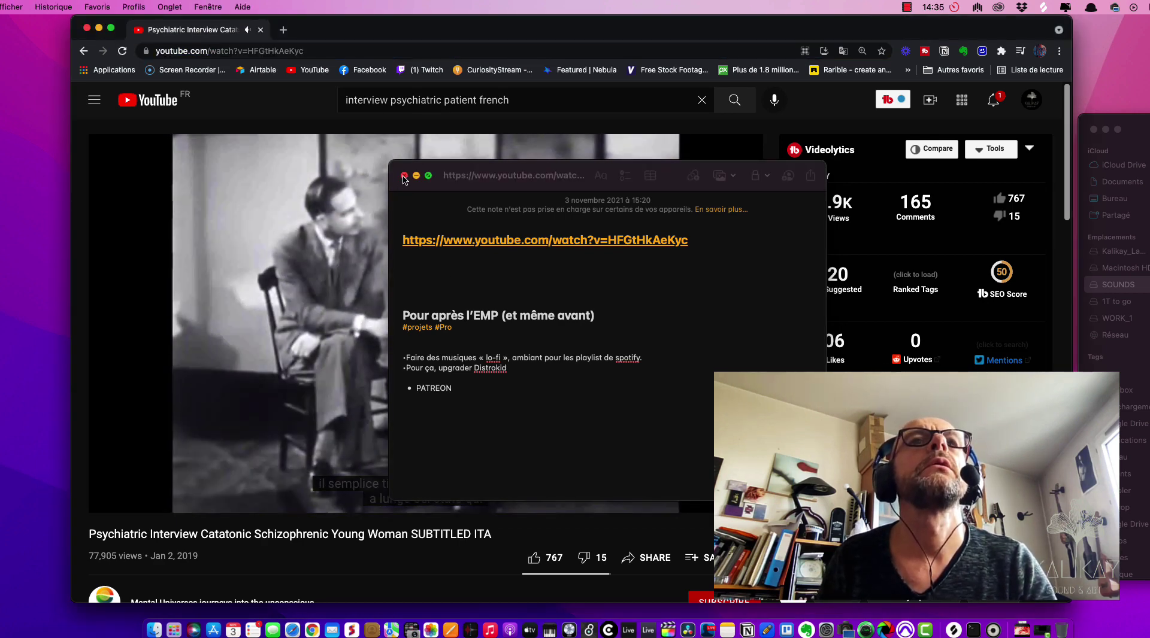
click(403, 175)
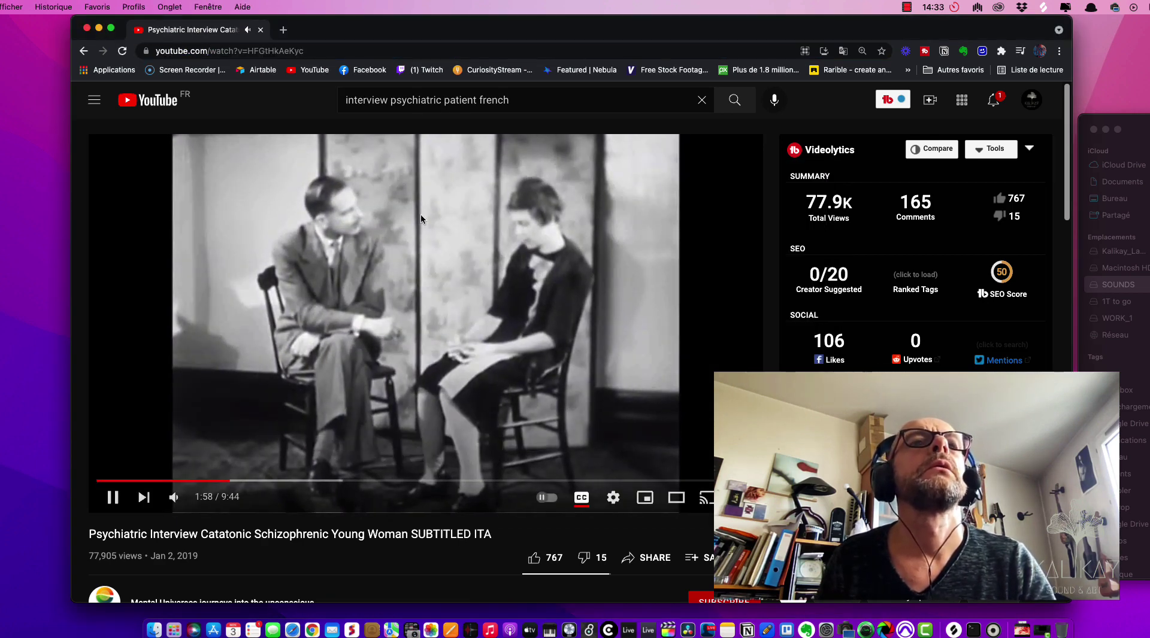
Step: Search YouTube for "interview patient en psychiatrie", open "Aspects sémiologiques des syndromes positif, négatif et de désorganisation", pause at the interview footage and select its link
click(84, 51)
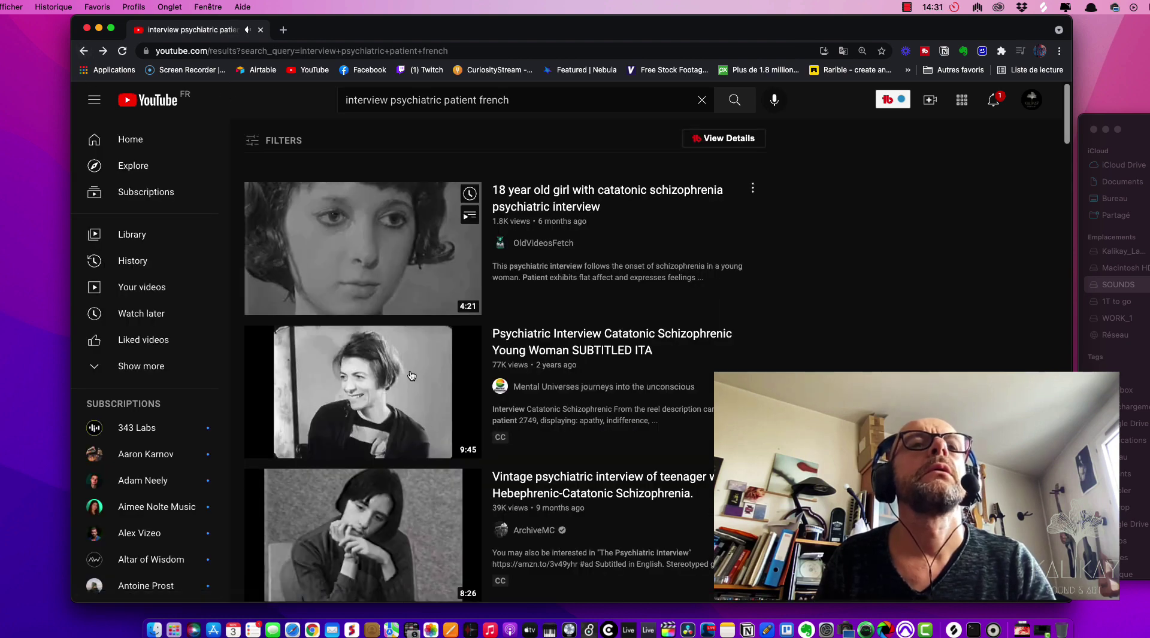
scroll(433, 439, down, 3)
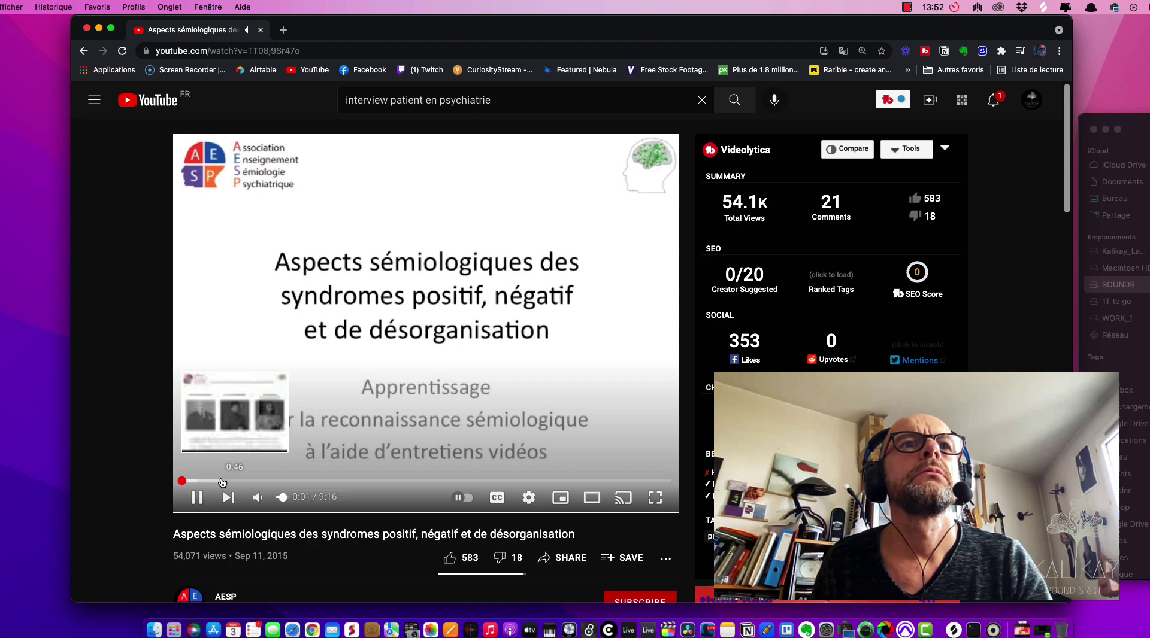
click(221, 483)
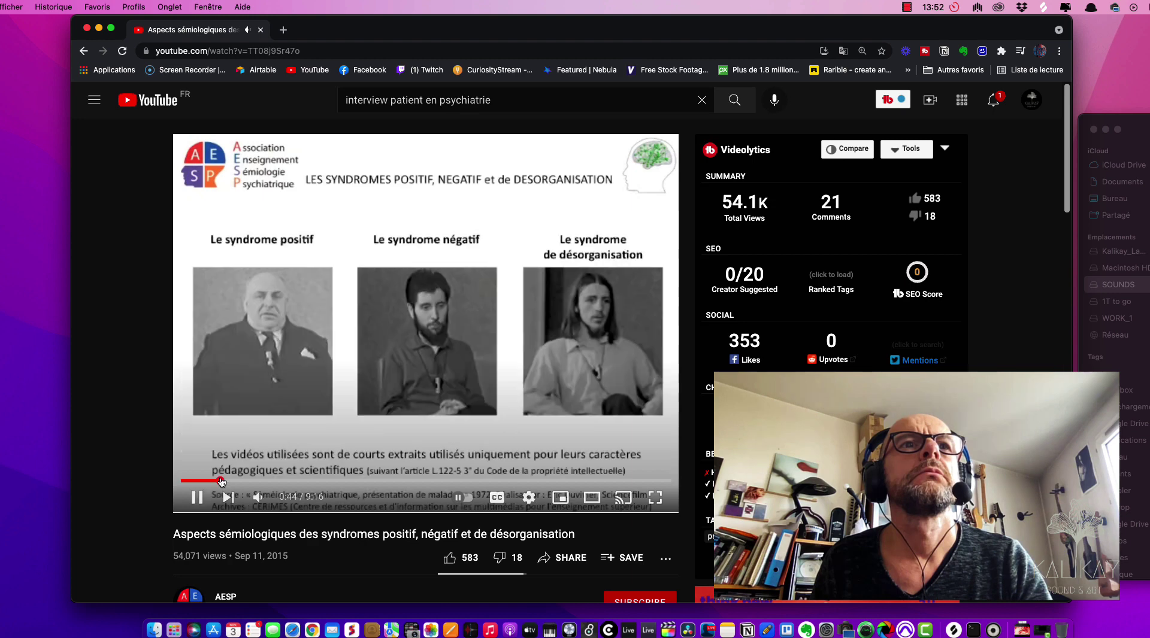
click(262, 483)
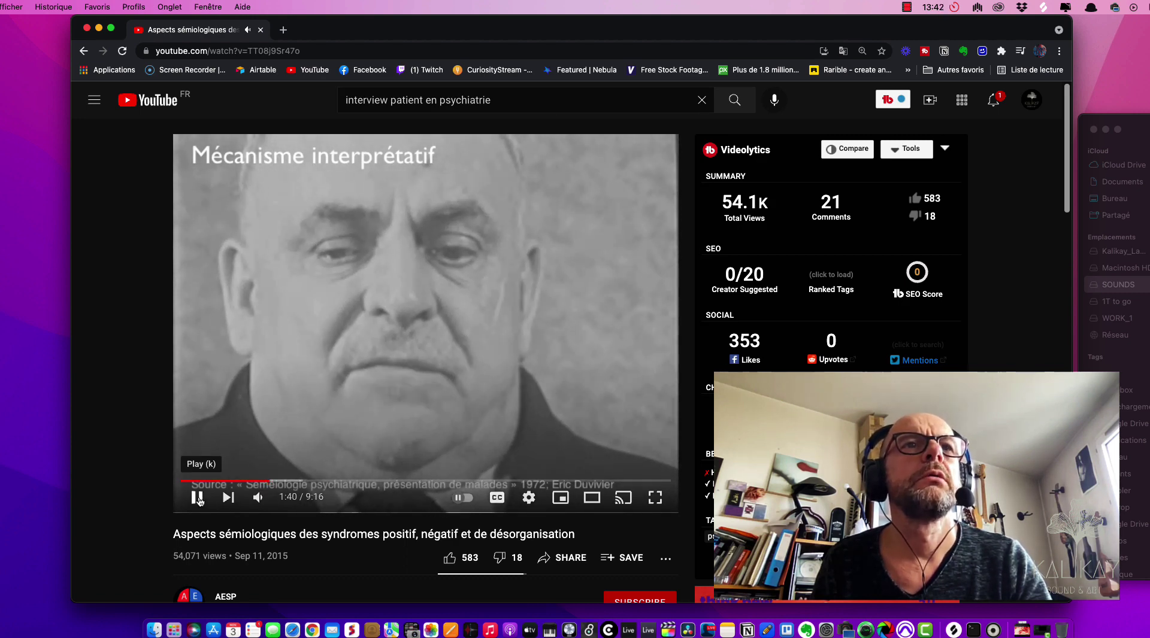
click(199, 501)
click(345, 50)
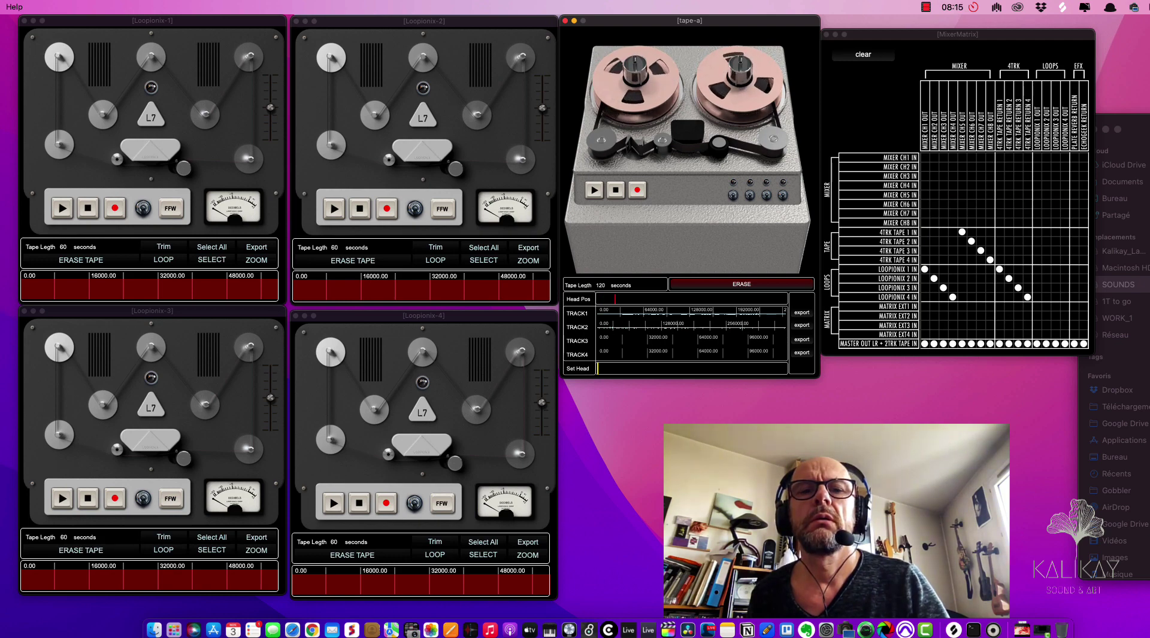
Step: Switch to Berna3 and record a passage of the interview playing on tape-a onto the Loopionix-1 loop recorder
key(super+Tab)
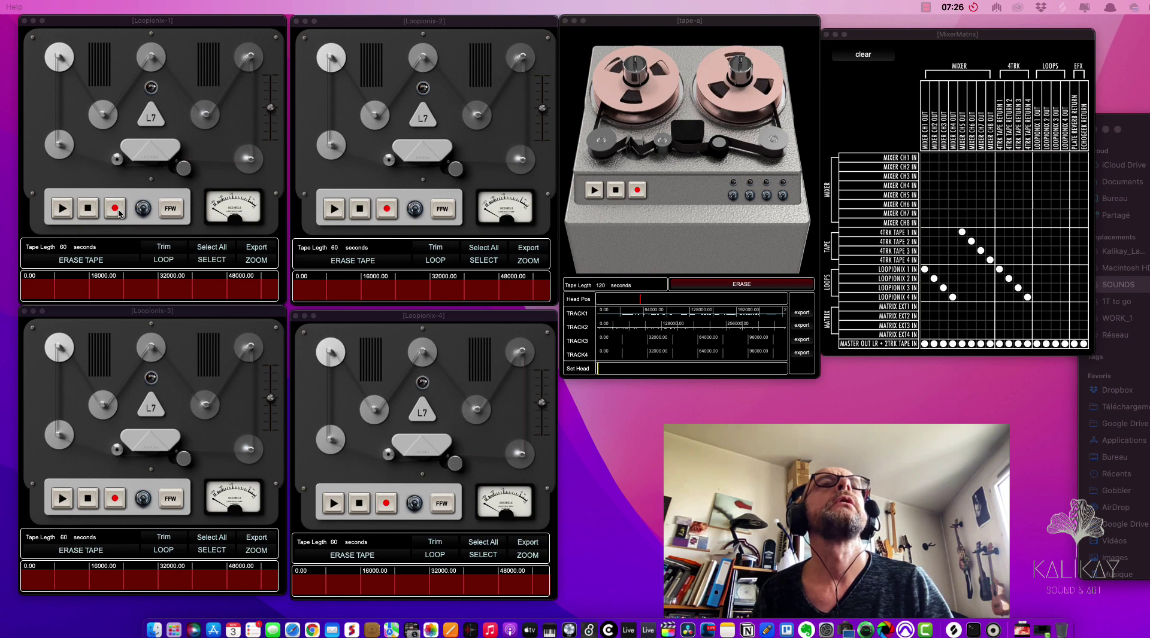
click(150, 212)
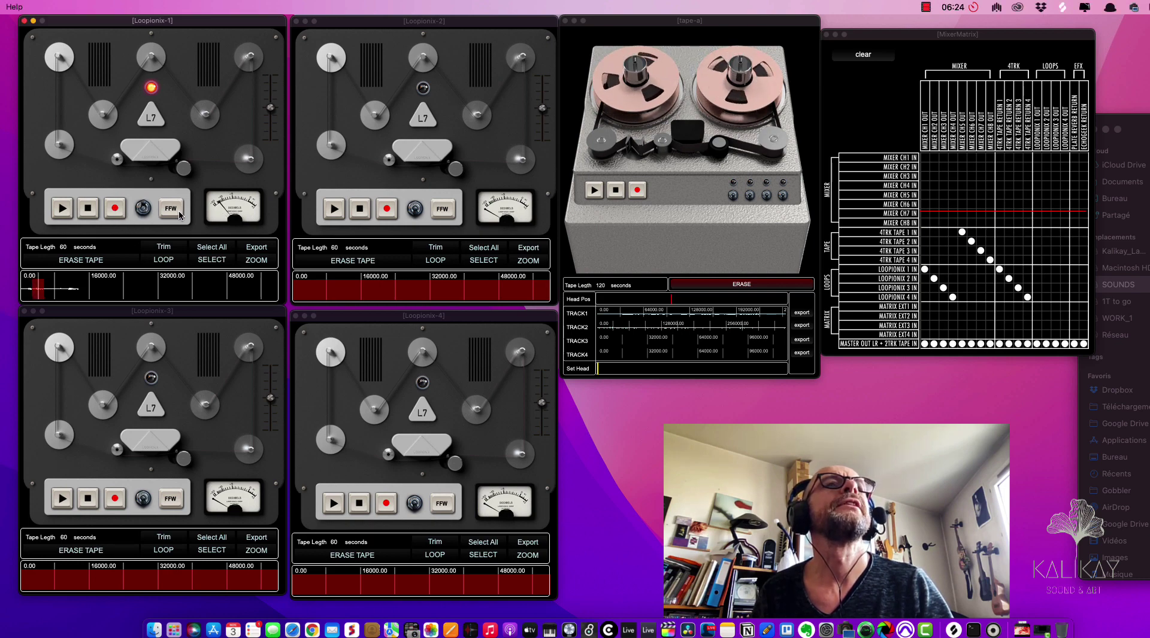
Step: Try fast-forward on Loopionix-1 and vary its speed slider below and above the centre, returning it to the centre
click(173, 211)
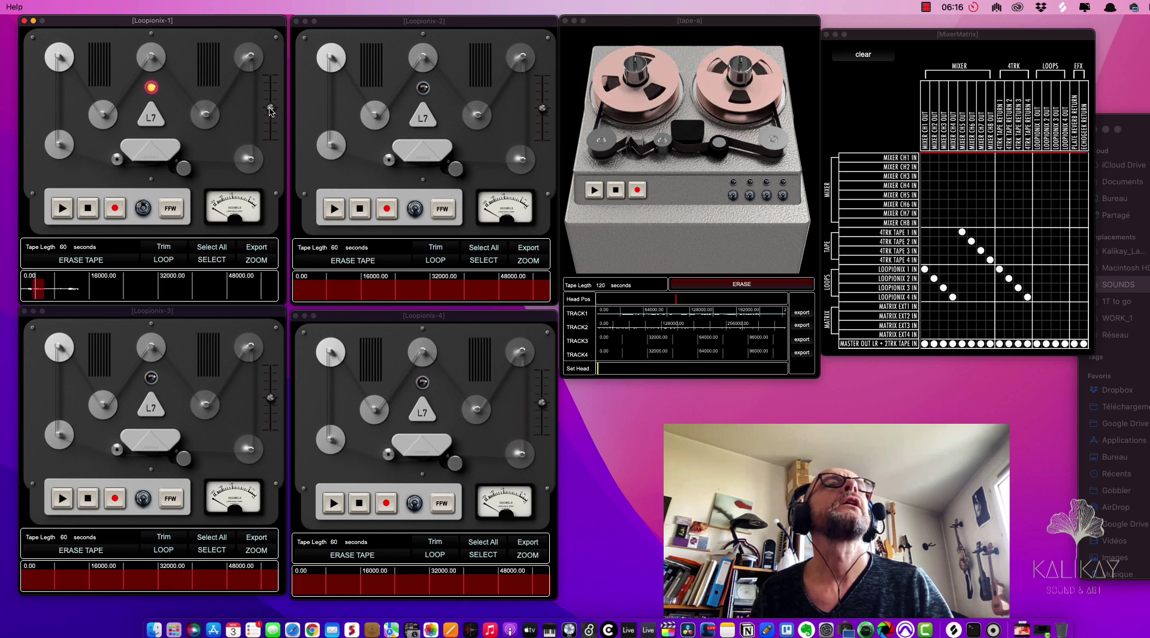
drag(271, 110, 271, 119)
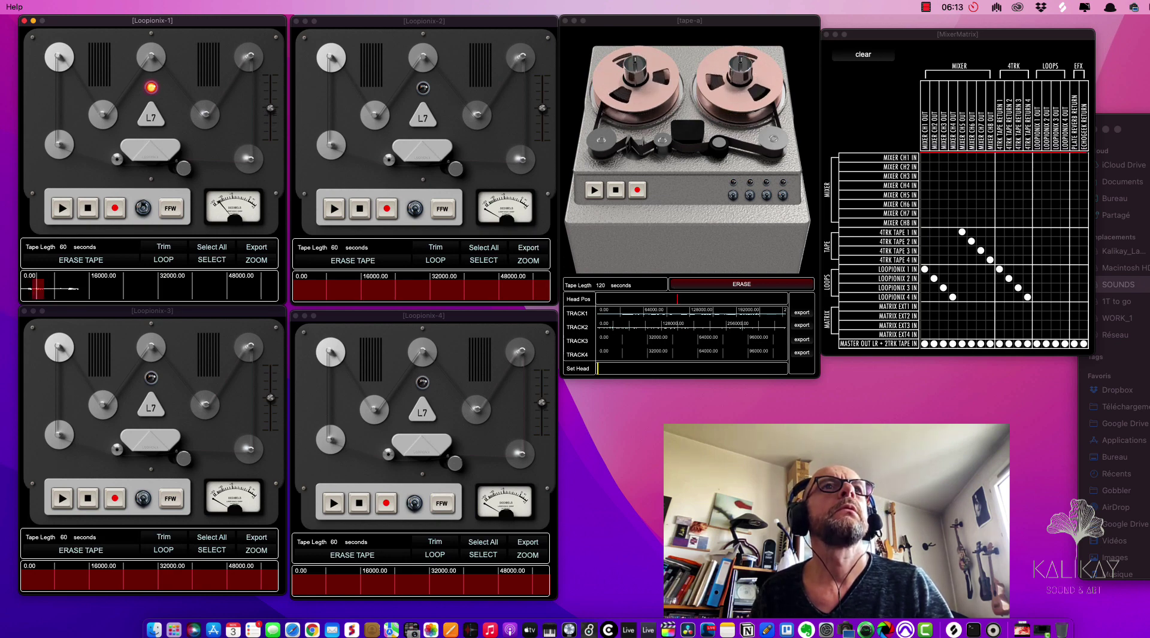
drag(271, 108, 272, 91)
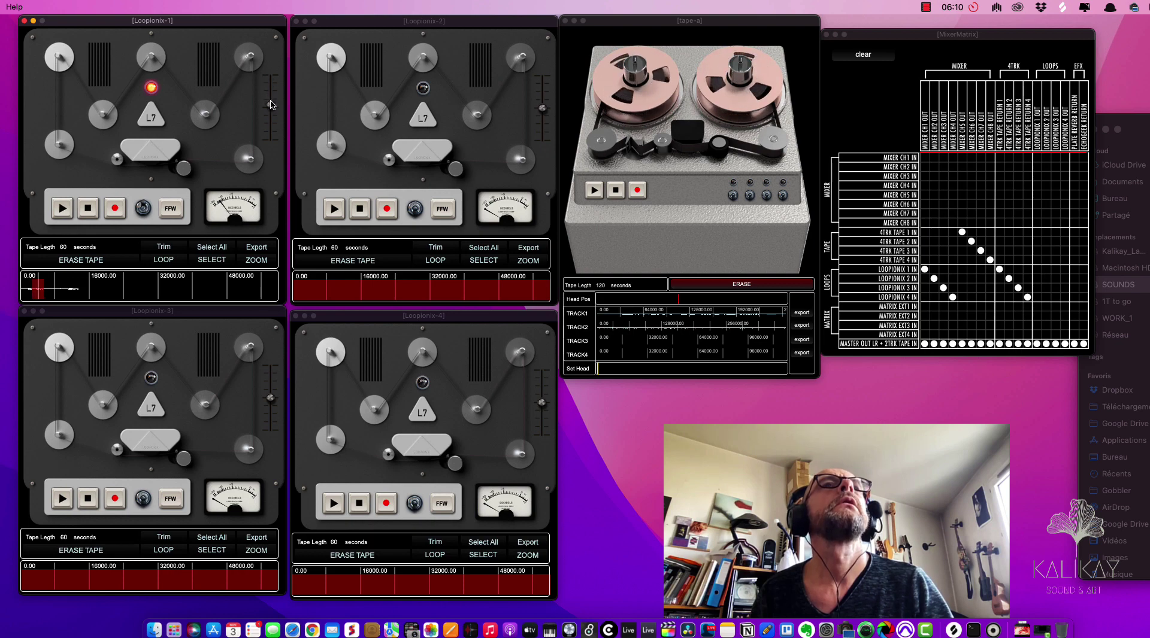
drag(272, 105, 272, 109)
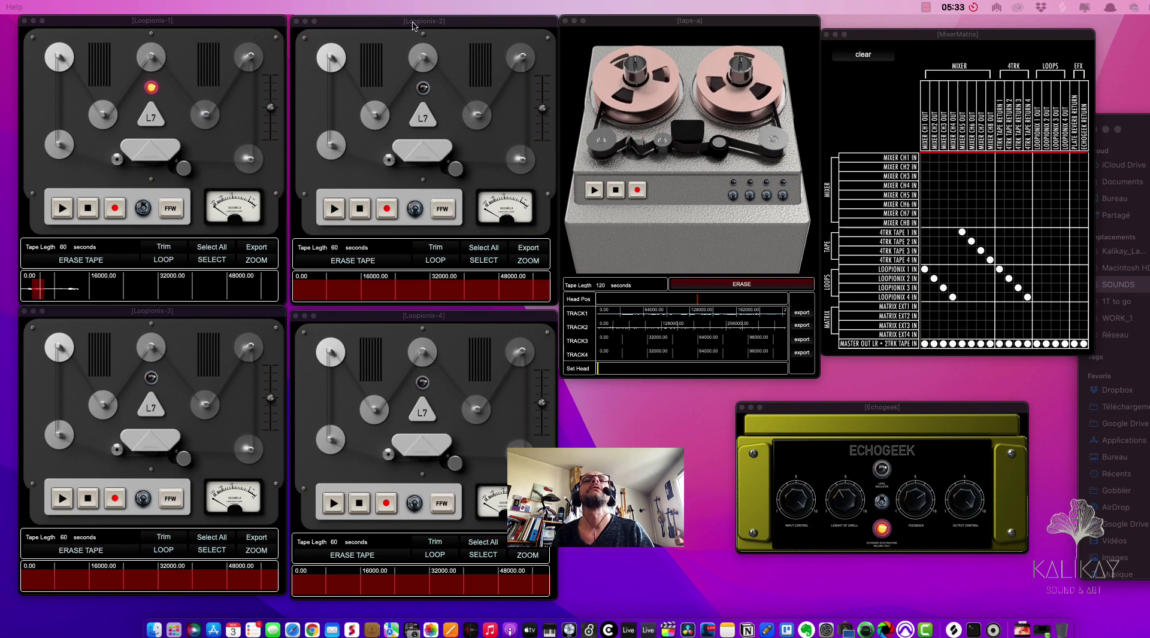
Step: Record a short passage onto Loopionix-2, stop the recording, and play the Loopionix-1 and Loopionix-2 loops together
click(413, 22)
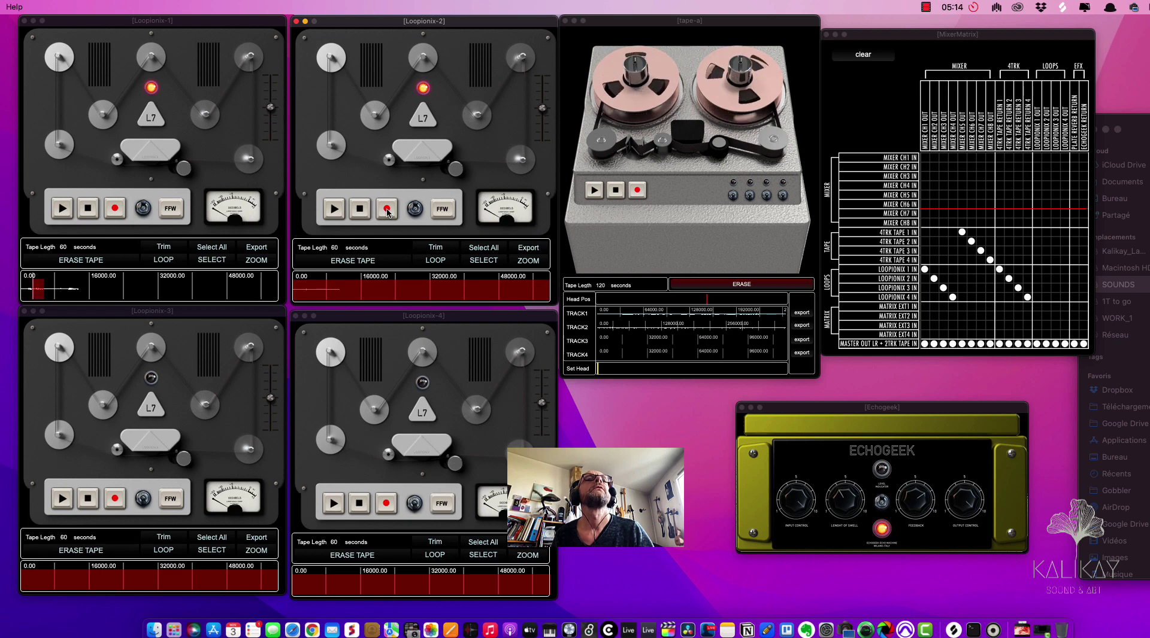
click(357, 213)
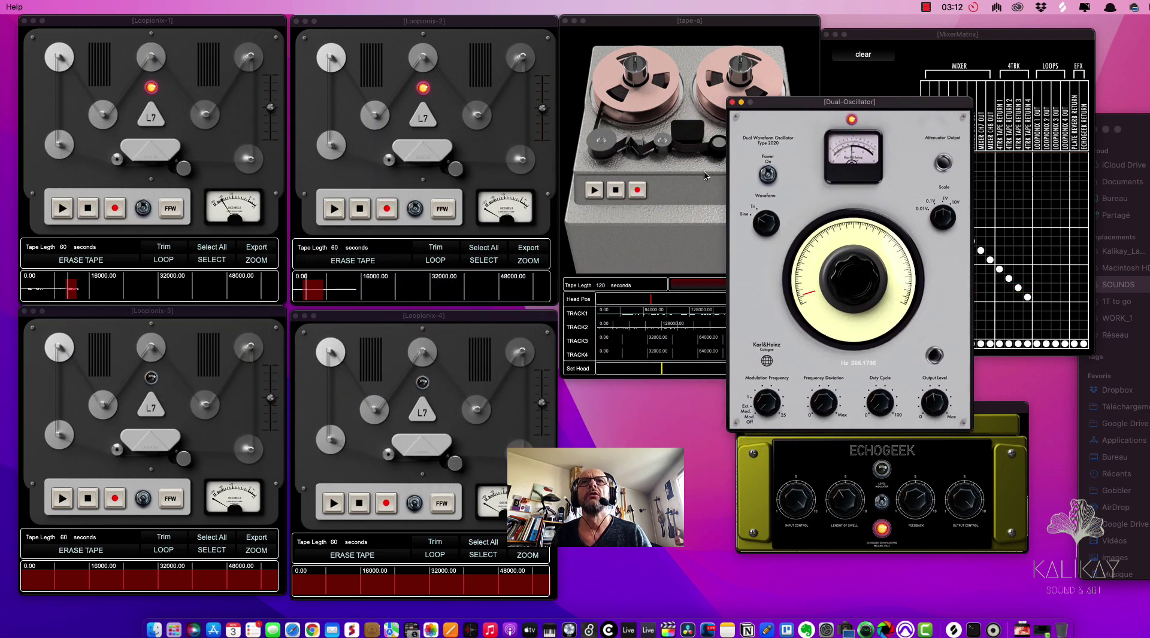
click(63, 209)
click(326, 206)
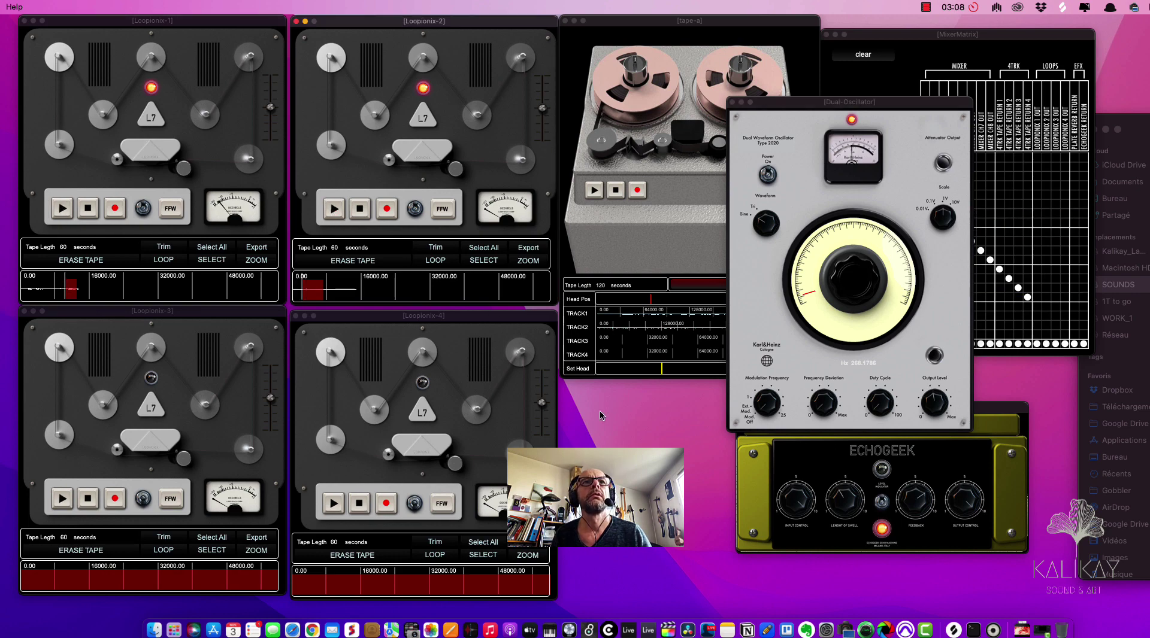
Step: Fine-tune the frequency dial of the Dual-Oscillator slightly
click(812, 296)
drag(812, 292, 812, 294)
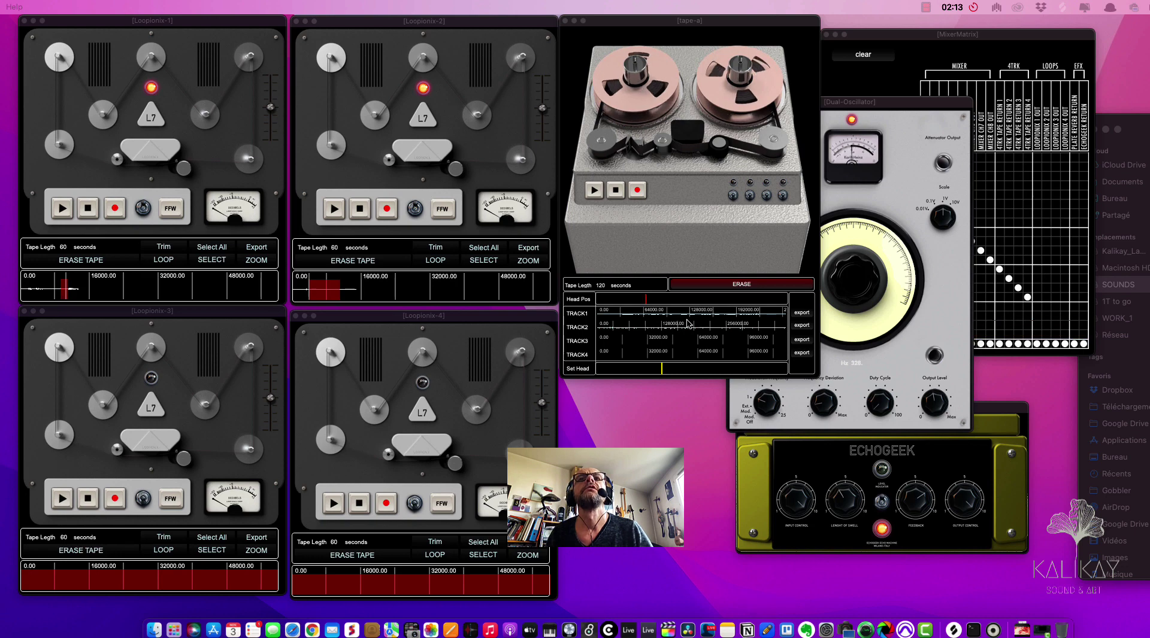
Step: Move the tape-a head further along the tape and start its playback from there
click(677, 369)
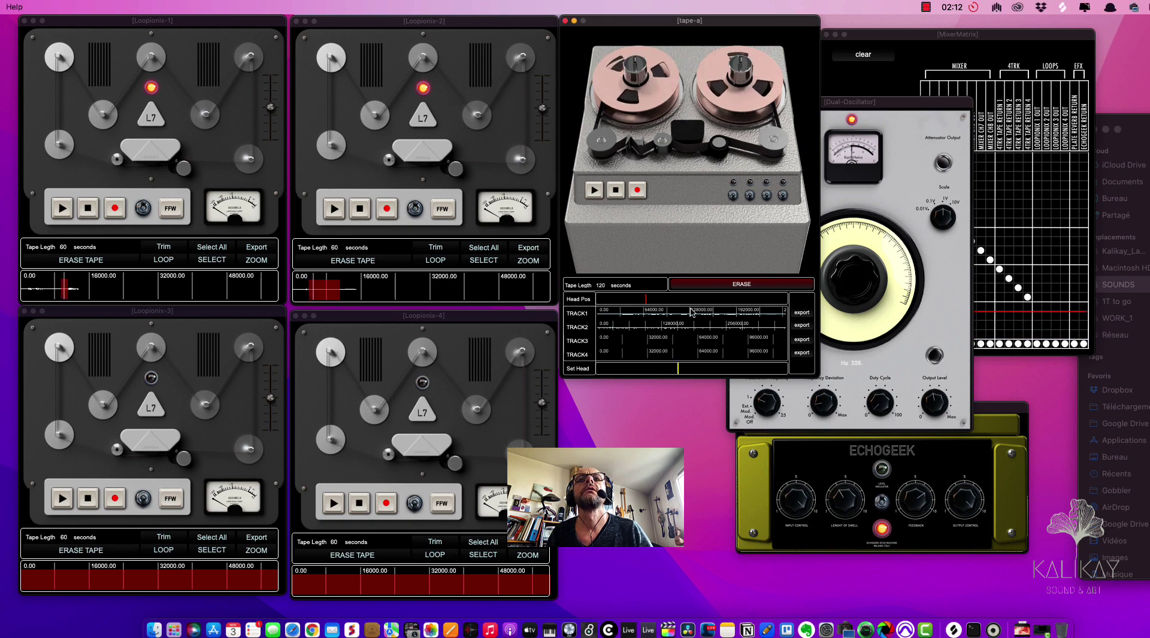
click(595, 190)
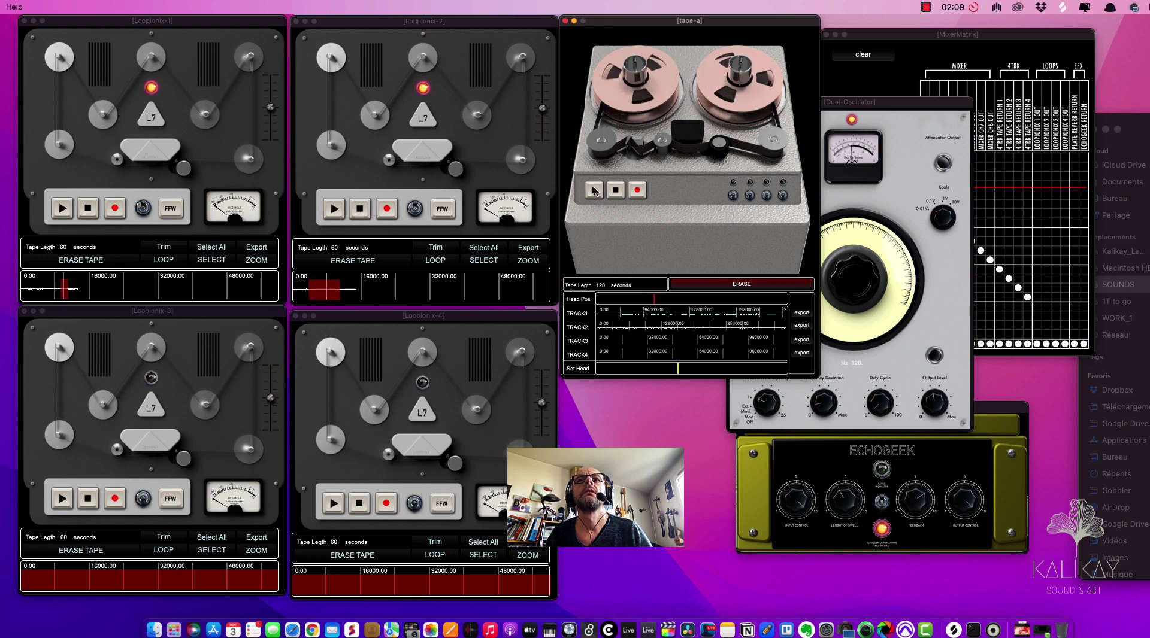